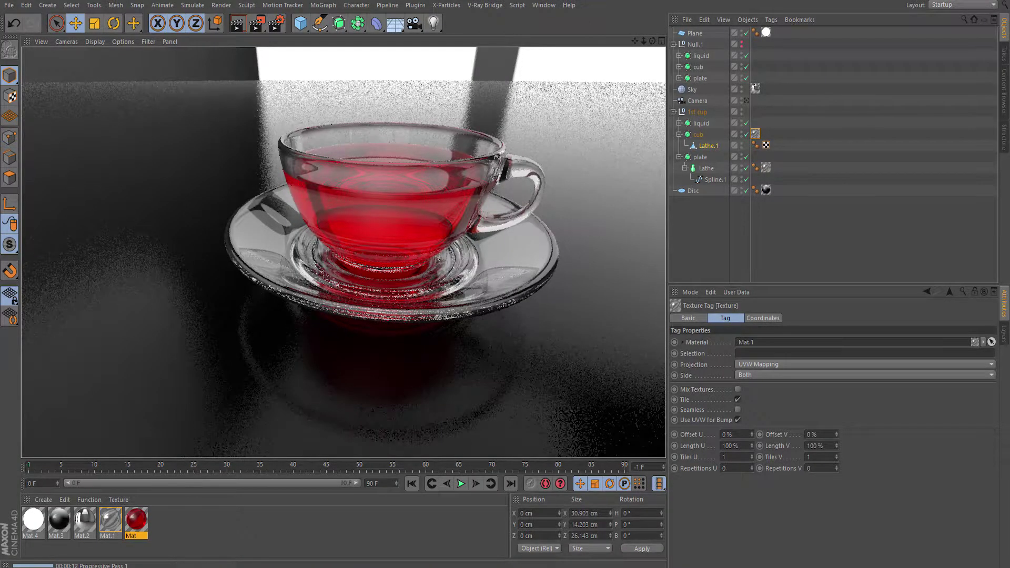
Open the cup.jpg reference photo and look it over before starting an empty scene
{"action": "key", "text": "alt+Tab"}
{"action": "key", "text": "Return"}
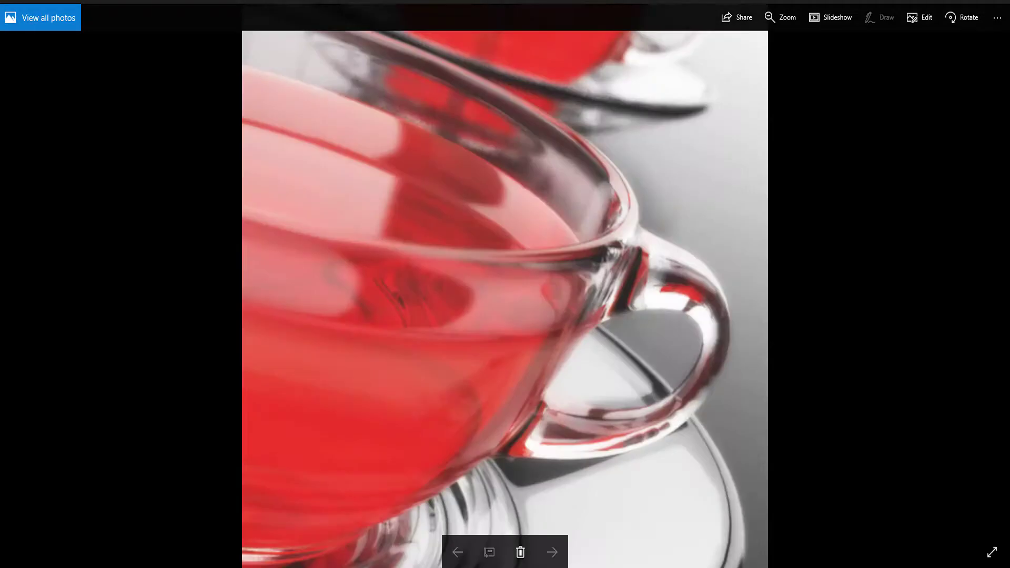
{"action": "scroll", "coordinate": [504, 295], "scroll_direction": "down", "scroll_amount": 2}
{"action": "scroll", "coordinate": [505, 294], "scroll_direction": "up", "scroll_amount": 3}
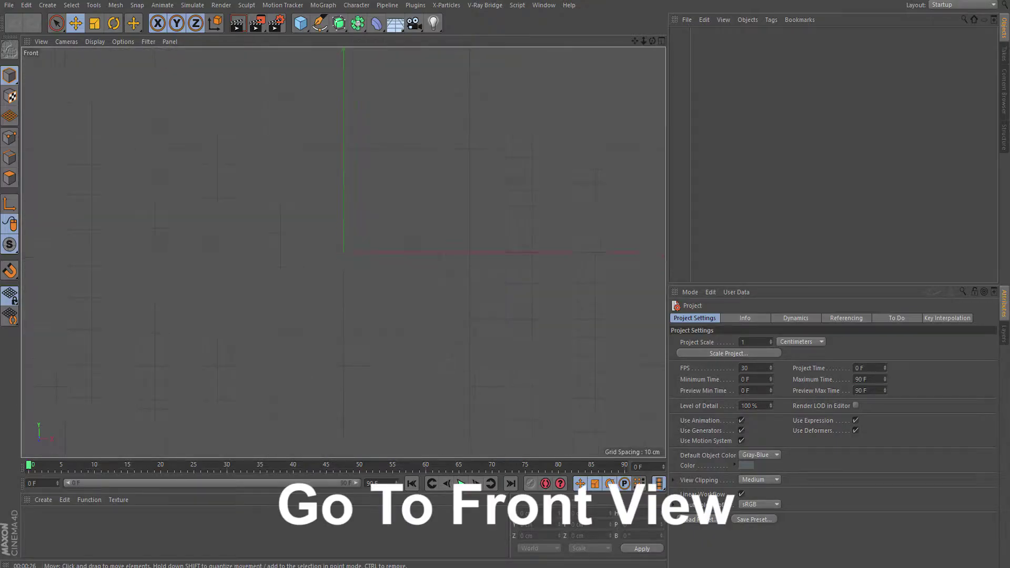
Draw the cup's cross-section profile as a Bezier spline ending at the origin
{"action": "left_click", "coordinate": [319, 23]}
{"action": "left_click", "coordinate": [352, 39]}
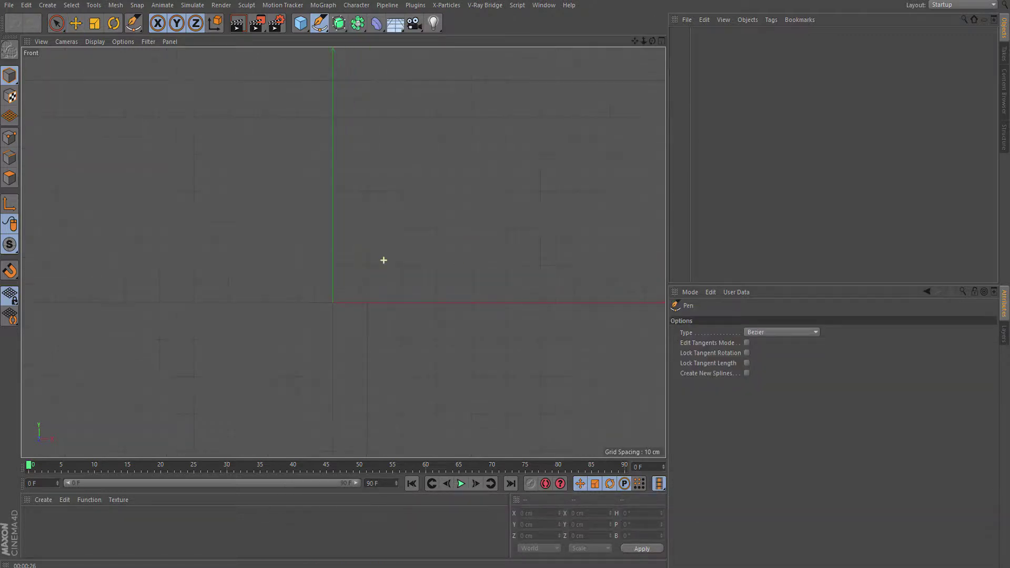
{"action": "left_click", "coordinate": [332, 264]}
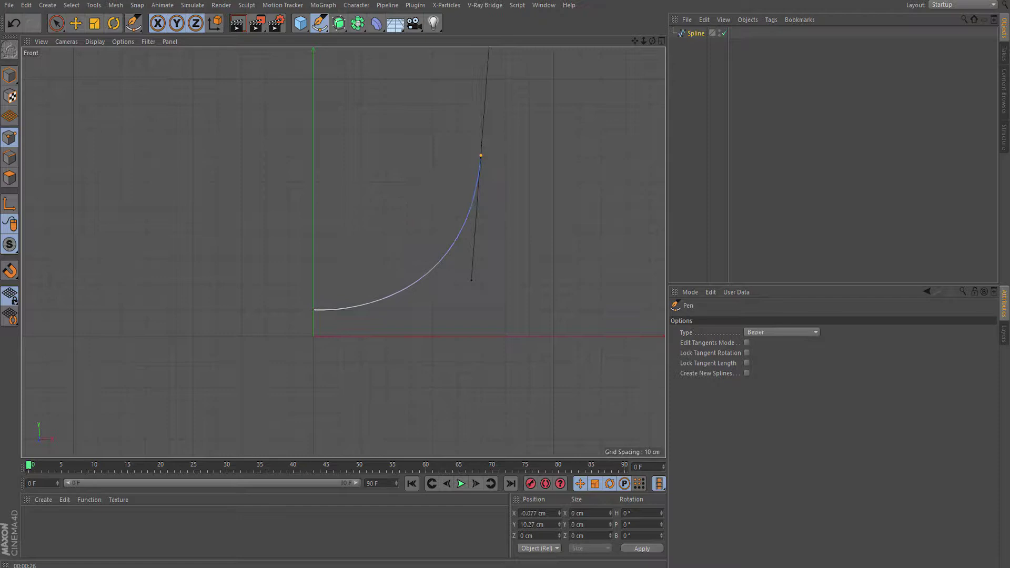
{"action": "scroll", "coordinate": [486, 149], "scroll_direction": "up", "scroll_amount": 5}
{"action": "scroll", "coordinate": [596, 187], "scroll_direction": "down", "scroll_amount": 5}
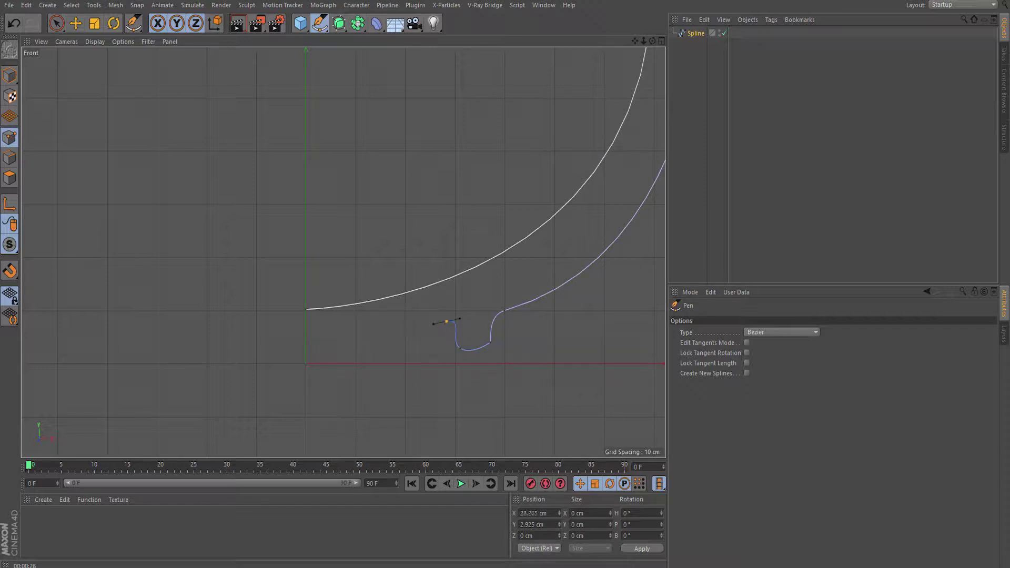
{"action": "left_click", "coordinate": [306, 363]}
{"action": "scroll", "coordinate": [415, 320], "scroll_direction": "down", "scroll_amount": 2}
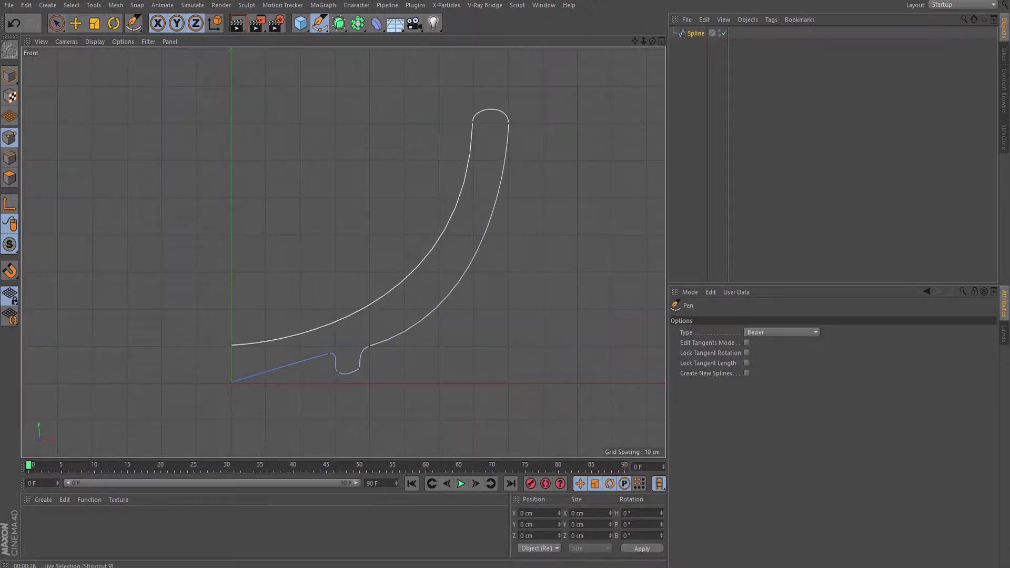
{"action": "key", "text": "e"}
{"action": "scroll", "coordinate": [305, 403], "scroll_direction": "up", "scroll_amount": 2}
Give a profile point smooth tangents, nudge the dip point left, and set a point's height to 10 cm
{"action": "right_click", "coordinate": [393, 225]}
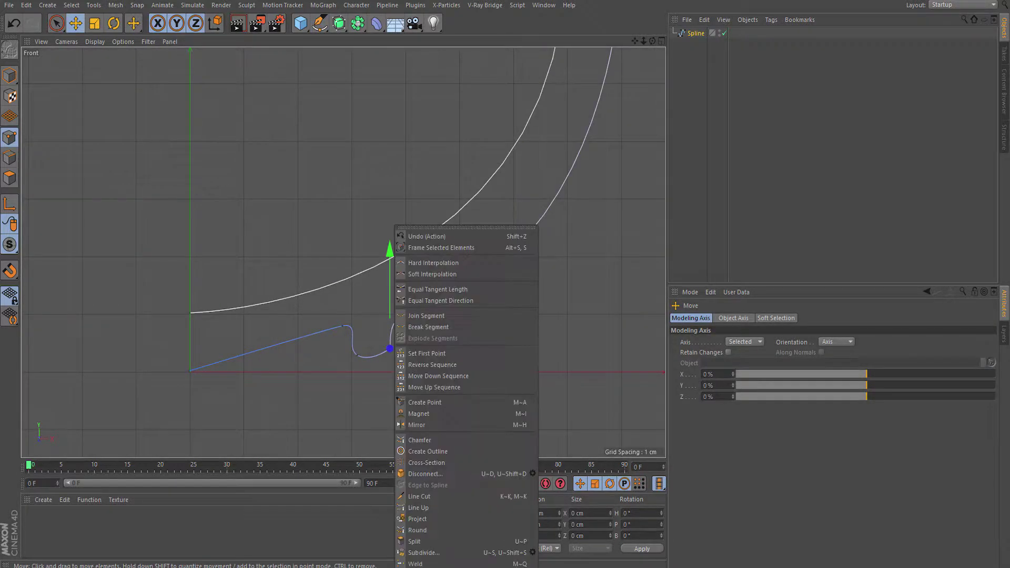
{"action": "left_click", "coordinate": [420, 272]}
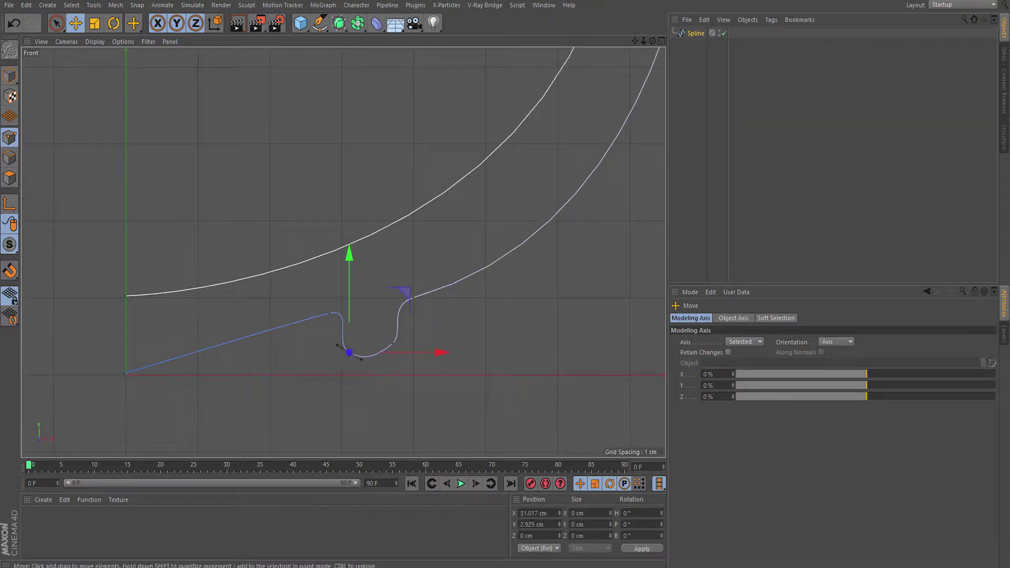
{"action": "scroll", "coordinate": [491, 321], "scroll_direction": "down", "scroll_amount": 3}
{"action": "scroll", "coordinate": [449, 323], "scroll_direction": "up", "scroll_amount": 5}
{"action": "left_click_drag", "start_coordinate": [446, 349], "coordinate": [392, 348]}
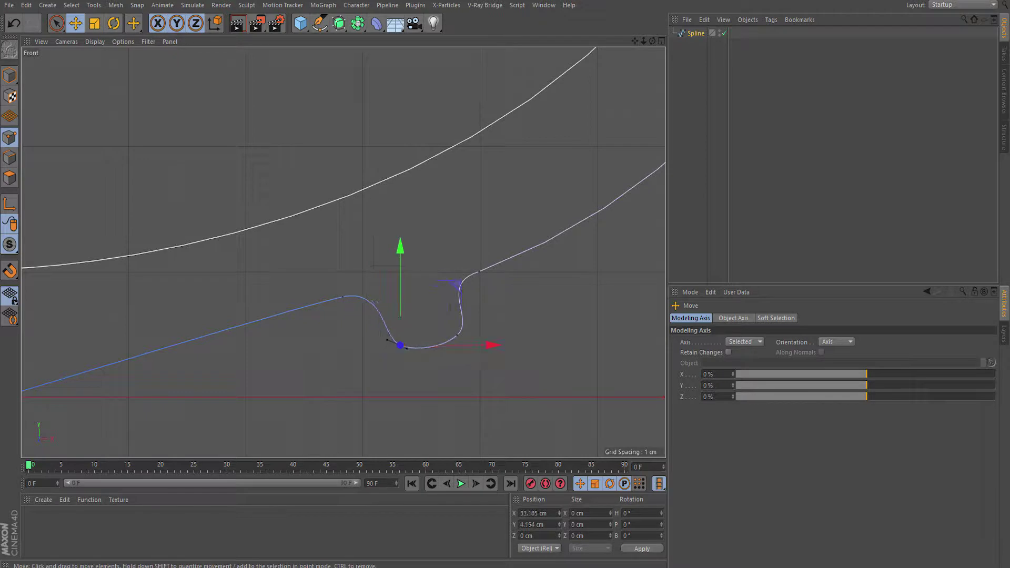
{"action": "type", "text": "10"}
{"action": "key", "text": "Return"}
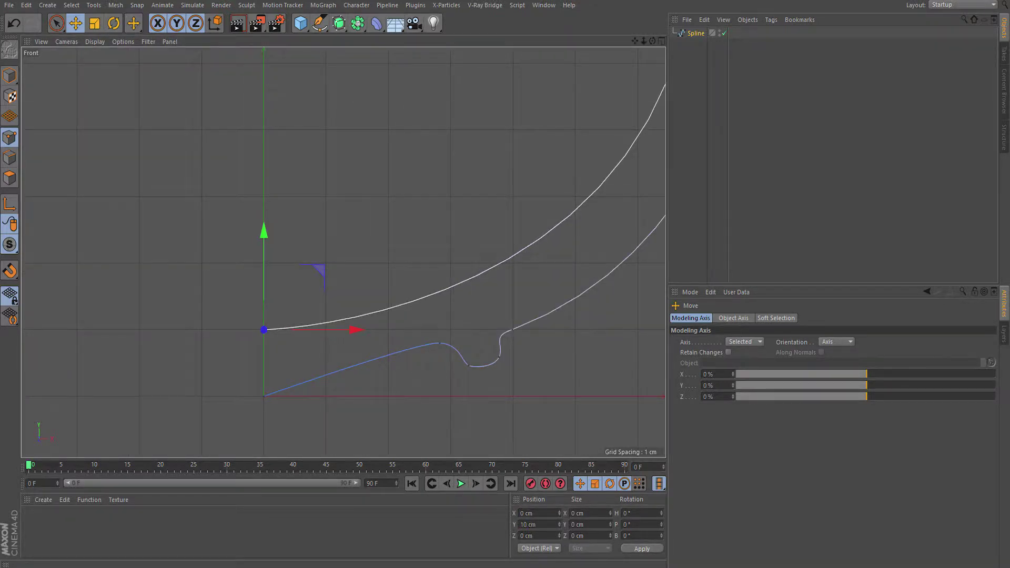
{"action": "key", "text": "F1"}
{"action": "left_click", "coordinate": [340, 23]}
Add a Lathe and put the profile spline inside it to form a bowl
{"action": "left_click", "coordinate": [383, 77]}
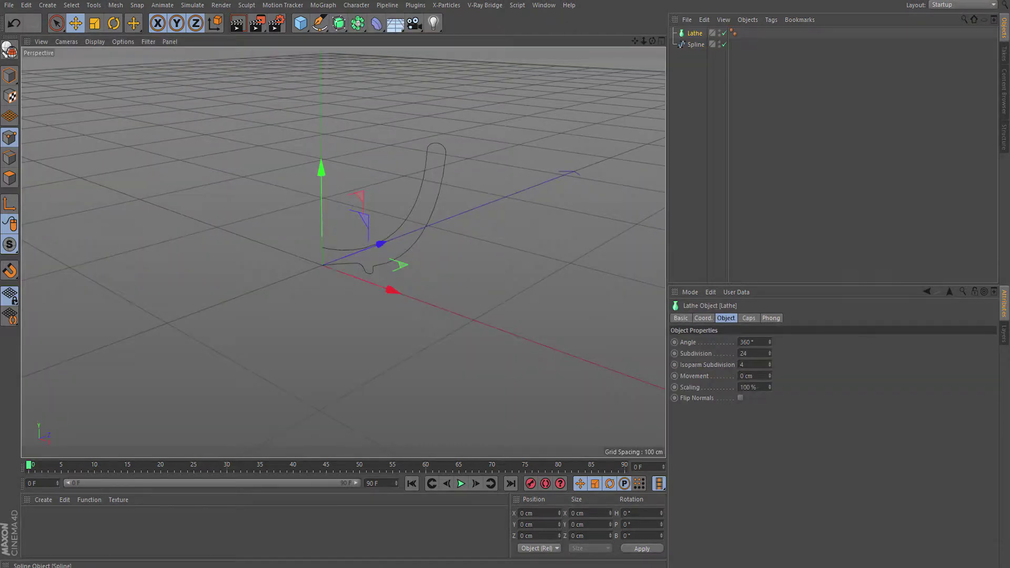
{"action": "left_click_drag", "start_coordinate": [696, 44], "coordinate": [694, 33]}
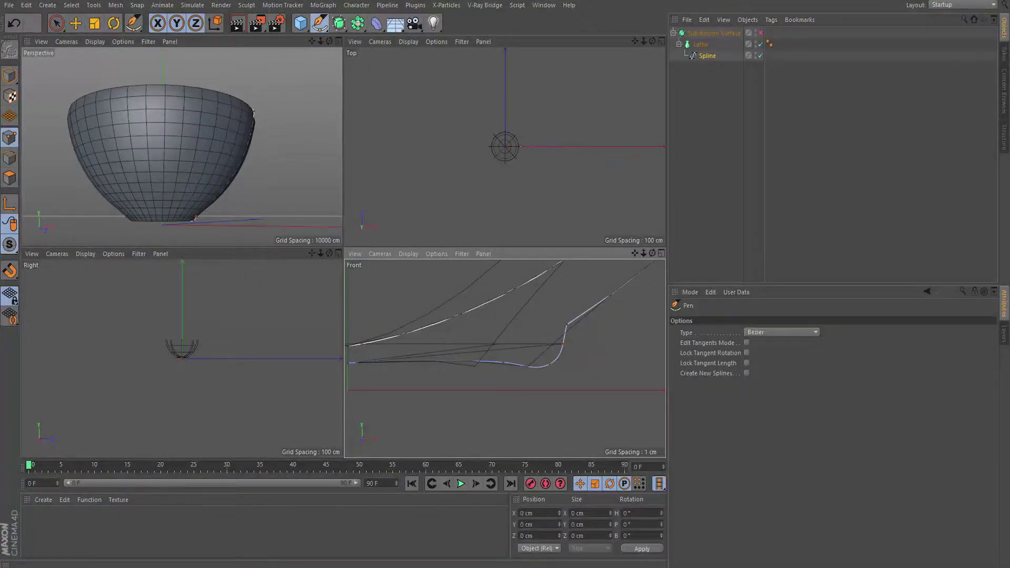
{"action": "key", "text": "ctrl+z"}
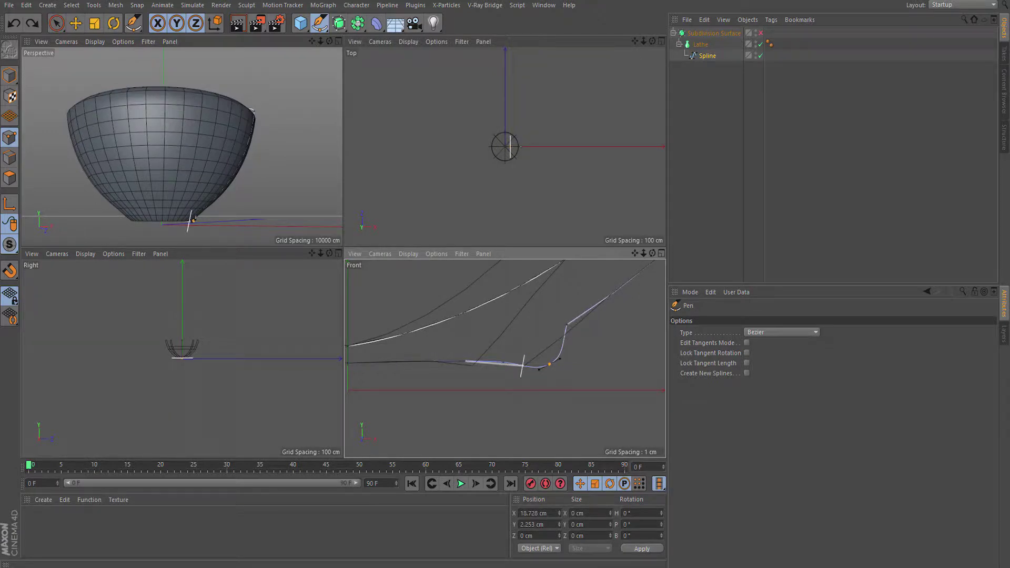
Smooth the tangents of two profile points and enable Subdivision Surface smoothing
{"action": "key", "text": "e"}
{"action": "right_click", "coordinate": [586, 326]}
{"action": "key", "text": "Escape"}
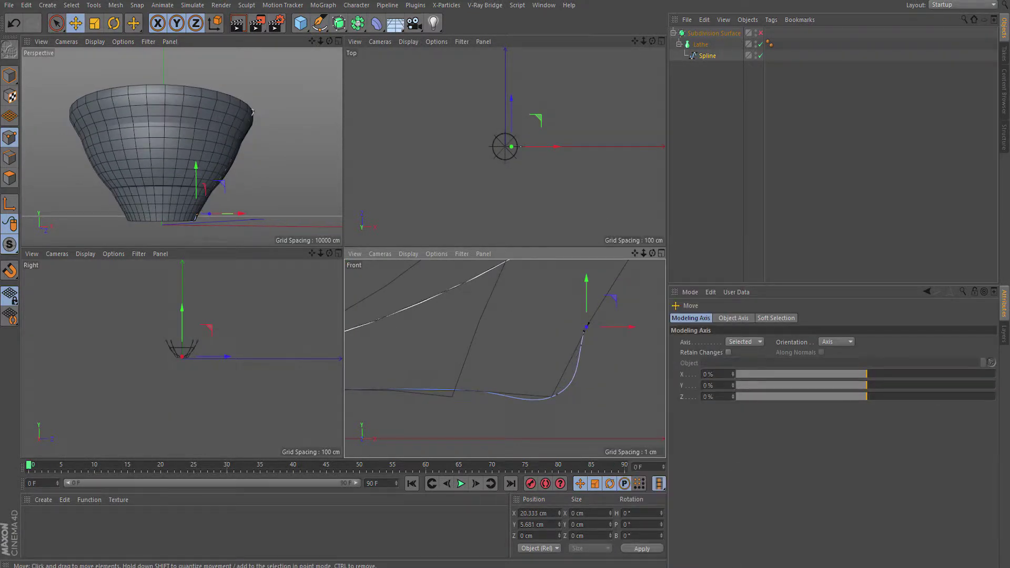
{"action": "right_click", "coordinate": [500, 376]}
{"action": "left_click", "coordinate": [541, 331]}
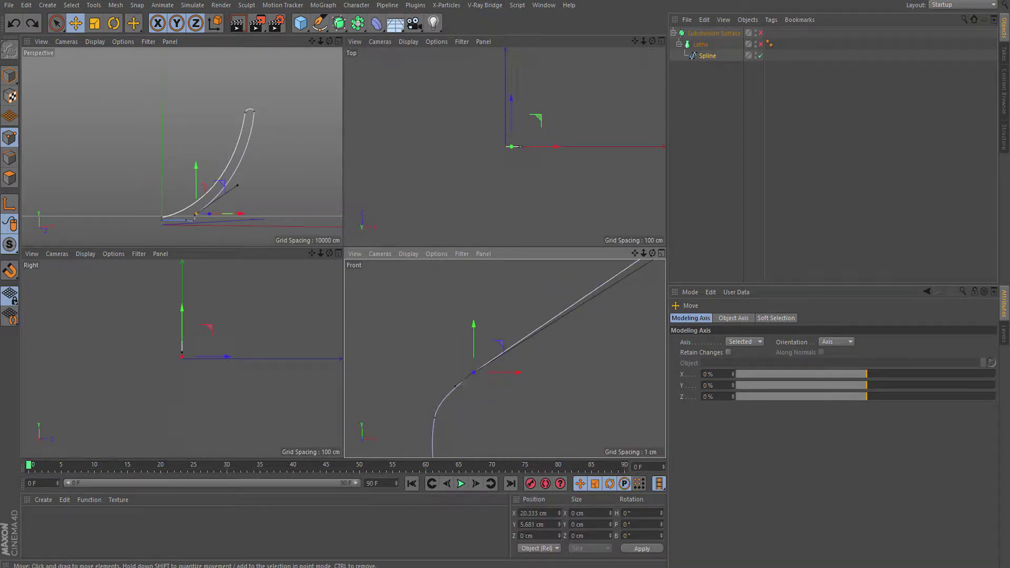
{"action": "right_click", "coordinate": [490, 226]}
{"action": "left_click", "coordinate": [520, 273]}
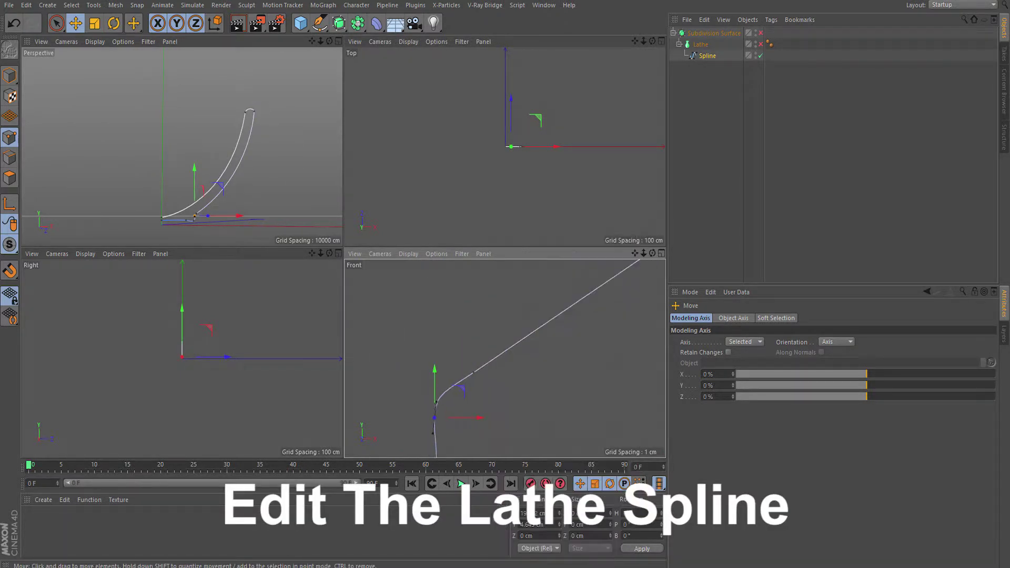
{"action": "left_click", "coordinate": [760, 32]}
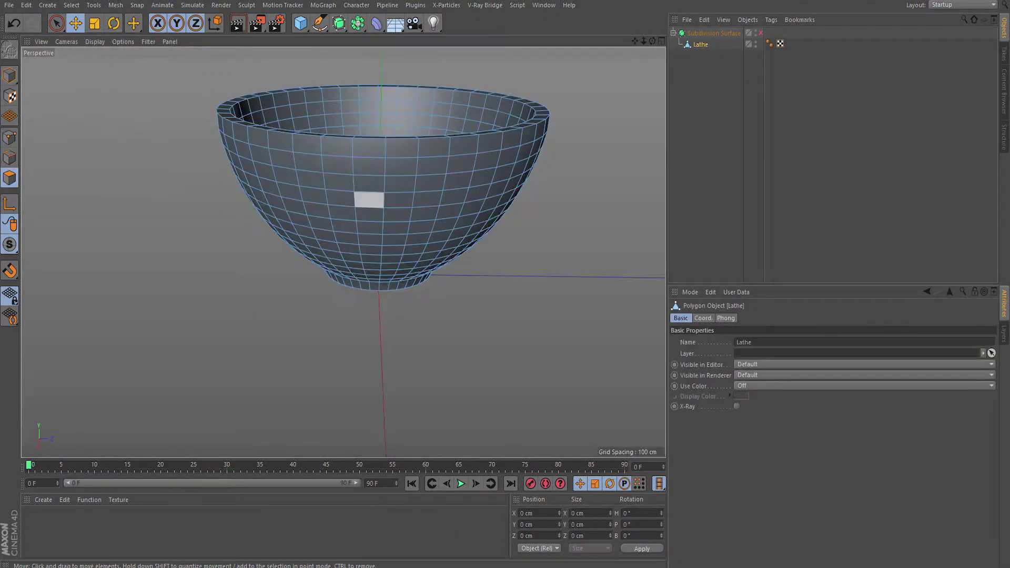
Select all of the bowl's polygons and flip their normals
{"action": "left_click", "coordinate": [368, 183]}
{"action": "left_click", "coordinate": [400, 183], "text": "shift"}
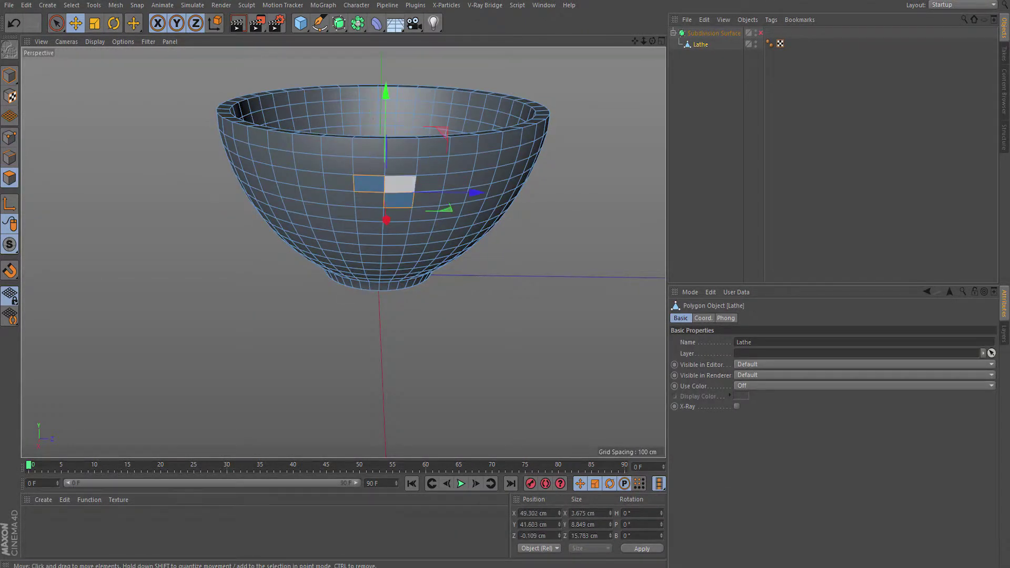
{"action": "key", "text": "ctrl+a"}
{"action": "right_click", "coordinate": [542, 103]}
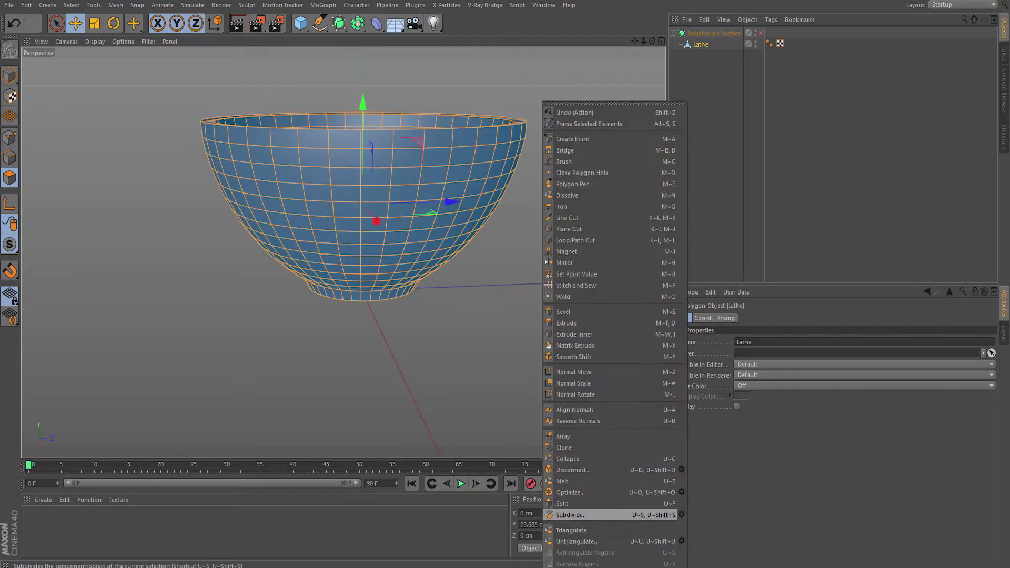
{"action": "left_click", "coordinate": [577, 421]}
Extrude four polygons on the bowl's side outward in two segments to start the handle
{"action": "left_click", "coordinate": [374, 176]}
{"action": "left_click", "coordinate": [405, 176], "text": "shift"}
{"action": "left_click", "coordinate": [375, 194], "text": "shift"}
{"action": "left_click", "coordinate": [405, 194], "text": "shift"}
{"action": "left_click_drag", "start_coordinate": [410, 199], "coordinate": [452, 210], "text": "alt"}
{"action": "right_click", "coordinate": [453, 101]}
{"action": "left_click", "coordinate": [474, 345]}
{"action": "left_click_drag", "start_coordinate": [473, 344], "coordinate": [526, 344]}
{"action": "key", "text": "e"}
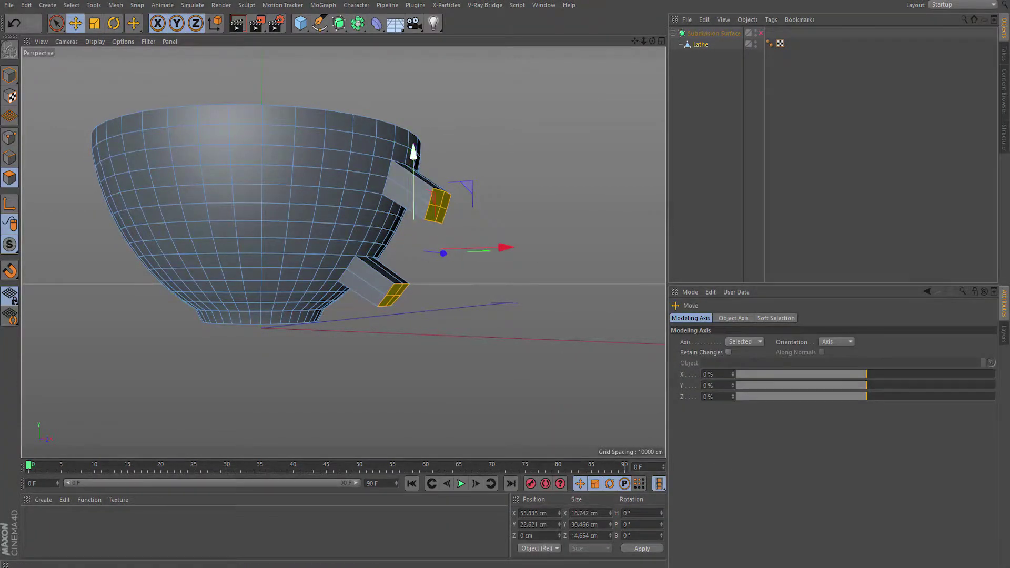
{"action": "mouse_move", "coordinate": [420, 221]}
{"action": "left_mouse_down", "text": "alt"}
{"action": "mouse_move", "coordinate": [462, 211]}
{"action": "mouse_move", "coordinate": [518, 224]}
{"action": "left_mouse_up", "text": "alt"}
{"action": "key", "text": "d"}
Rotate and tilt the handle end polygons, then bridge the two ends into a handle
{"action": "key", "text": "r"}
{"action": "key", "text": "e"}
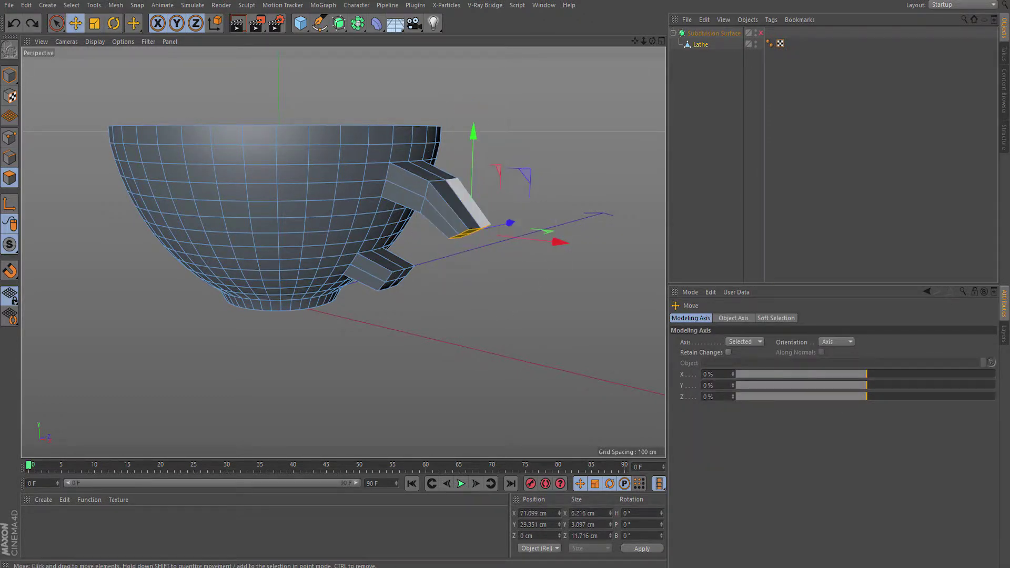
{"action": "key", "text": "r"}
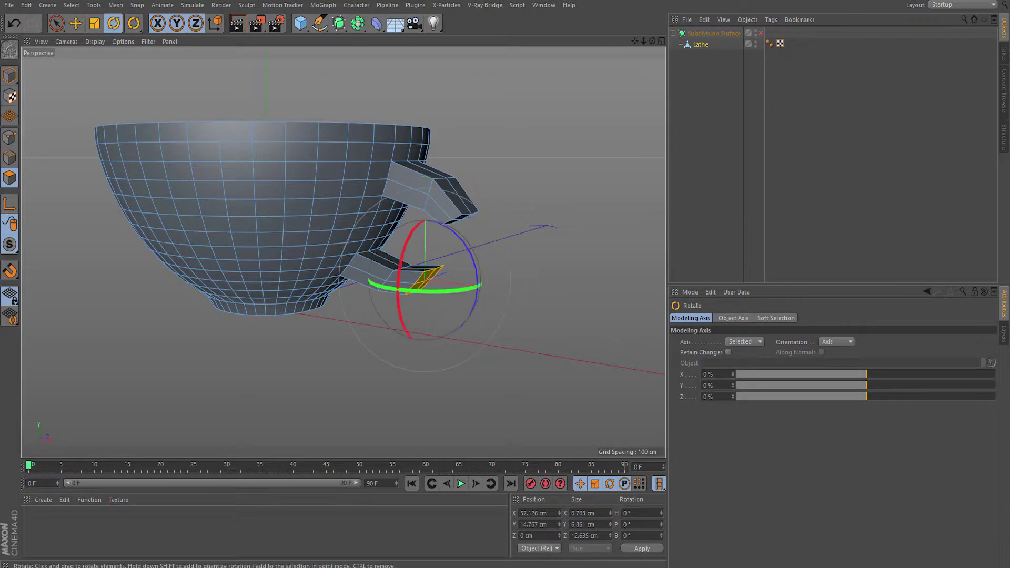
{"action": "key", "text": "e"}
{"action": "mouse_move", "coordinate": [451, 218]}
{"action": "left_mouse_down", "text": "alt"}
{"action": "mouse_move", "coordinate": [437, 210]}
{"action": "mouse_move", "coordinate": [527, 99]}
{"action": "left_mouse_up", "text": "alt"}
{"action": "right_click", "coordinate": [527, 100]}
{"action": "left_click", "coordinate": [547, 161]}
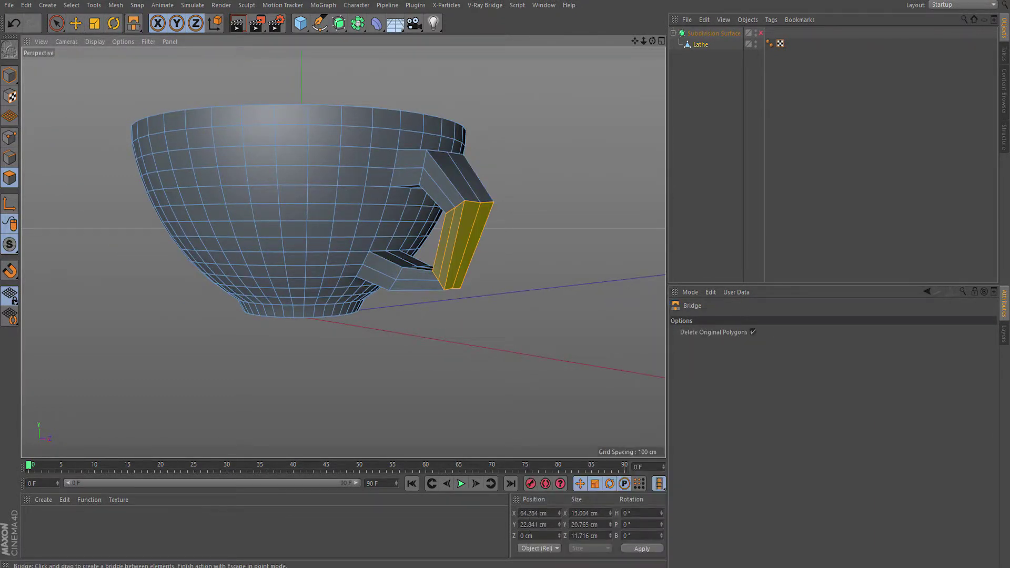
Add a loop cut around the handle and shrink its edge loops to about 26%
{"action": "left_click_drag", "start_coordinate": [452, 215], "coordinate": [342, 252], "text": "alt"}
{"action": "right_click", "coordinate": [500, 279]}
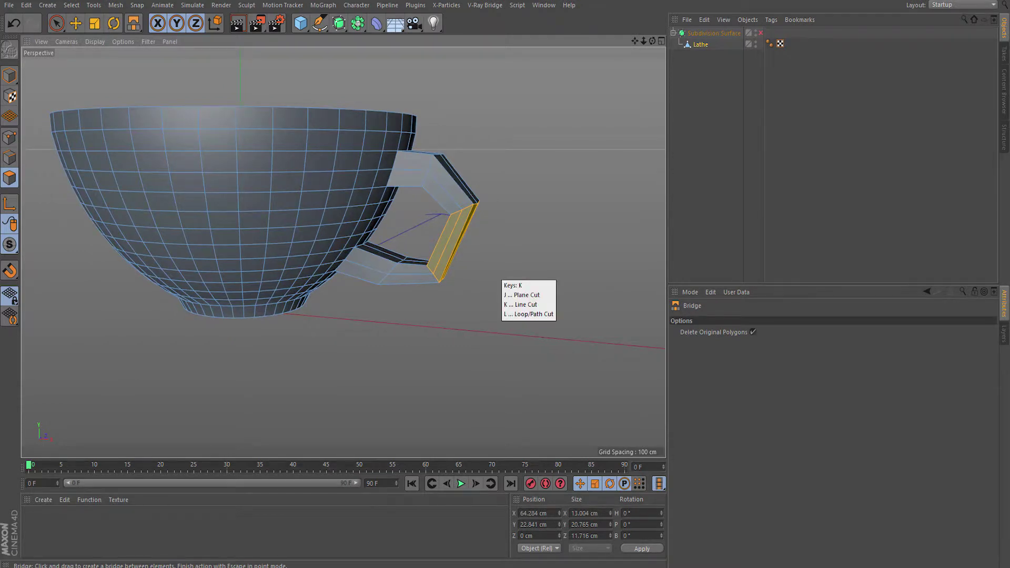
{"action": "left_click", "coordinate": [526, 314]}
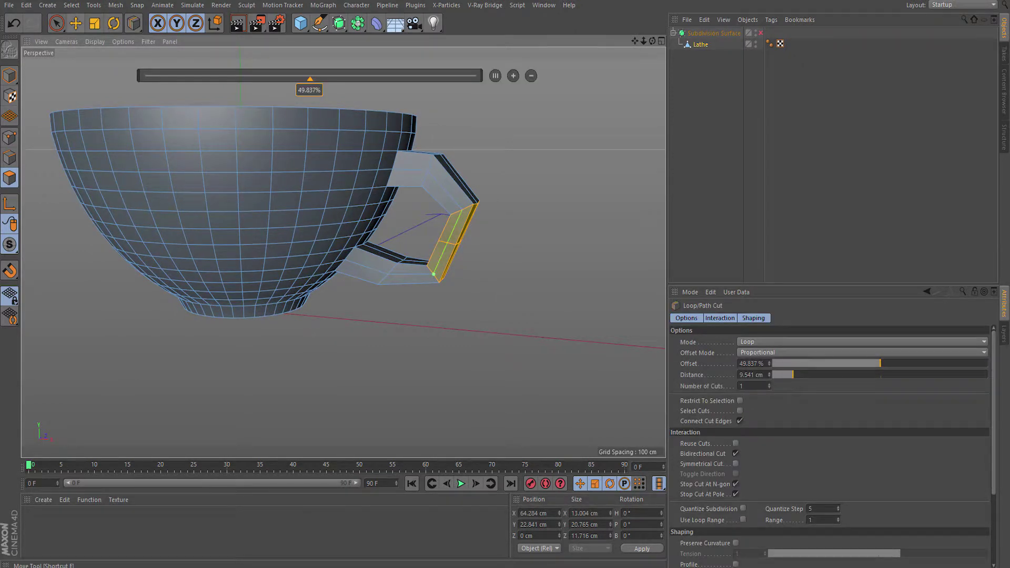
{"action": "key", "text": "e"}
{"action": "left_click_drag", "start_coordinate": [68, 160], "coordinate": [9, 158], "text": "alt"}
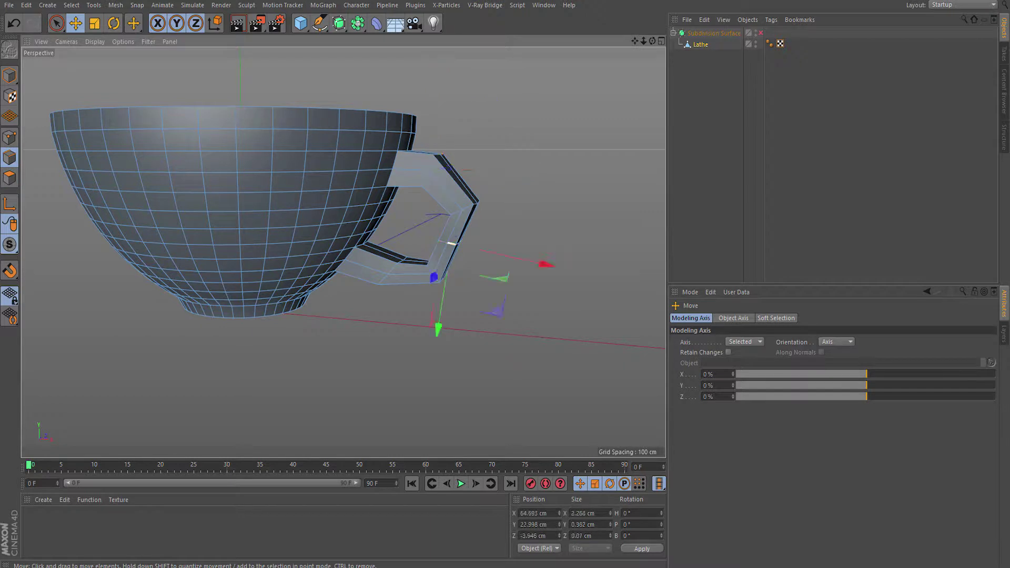
{"action": "left_click_drag", "start_coordinate": [337, 236], "coordinate": [368, 237], "text": "alt"}
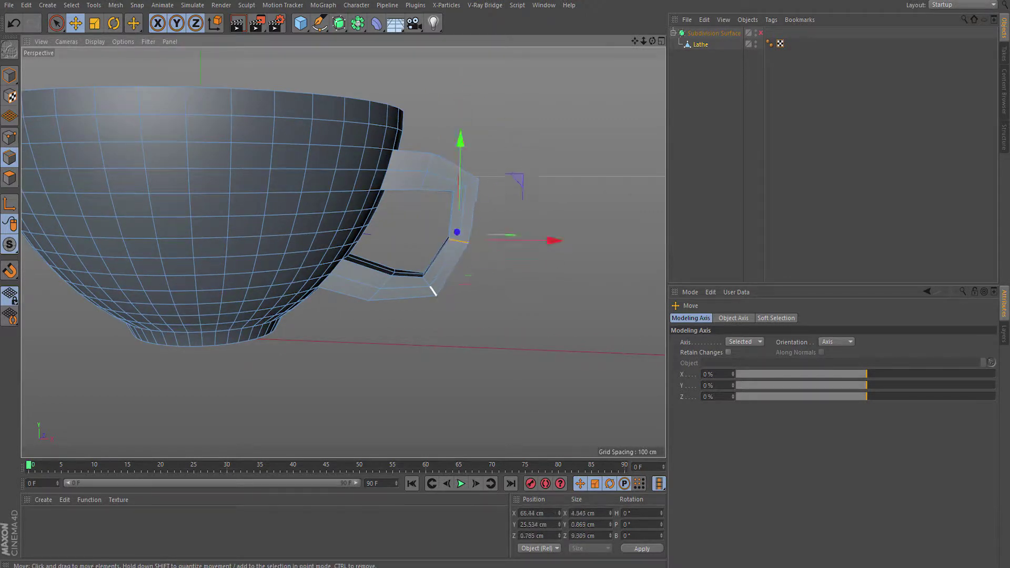
{"action": "key", "text": "t"}
{"action": "left_click_drag", "start_coordinate": [519, 183], "coordinate": [542, 183]}
{"action": "left_click", "coordinate": [476, 221]}
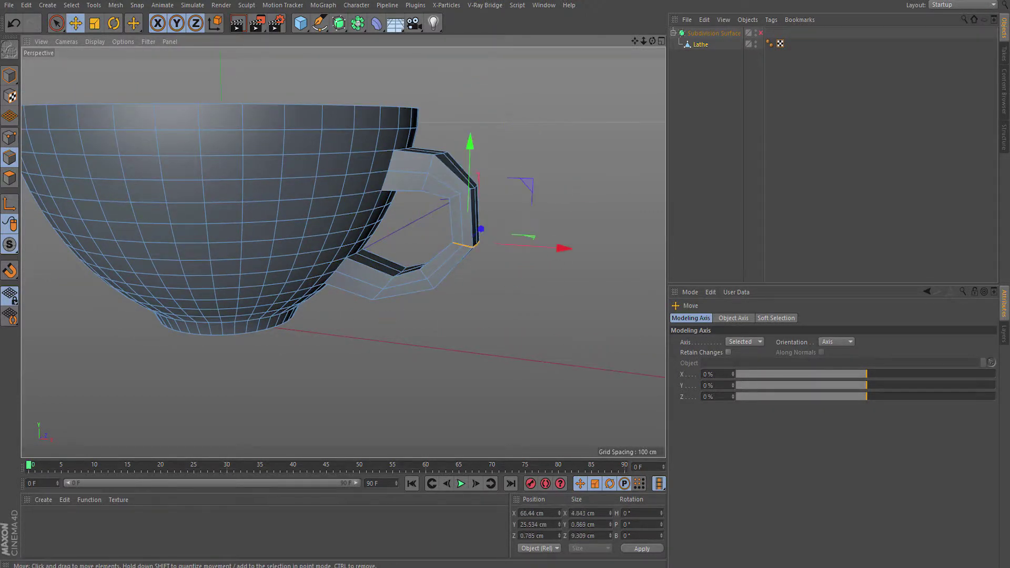
{"action": "left_click", "coordinate": [421, 263]}
{"action": "left_click", "coordinate": [430, 164]}
{"action": "key", "text": "e"}
Turn on subdivision smoothing and render a preview of the smooth teacup
{"action": "mouse_move", "coordinate": [342, 236]}
{"action": "left_mouse_down", "text": "alt"}
{"action": "mouse_move", "coordinate": [315, 221]}
{"action": "mouse_move", "coordinate": [326, 232]}
{"action": "left_mouse_up", "text": "alt"}
{"action": "key", "text": "q"}
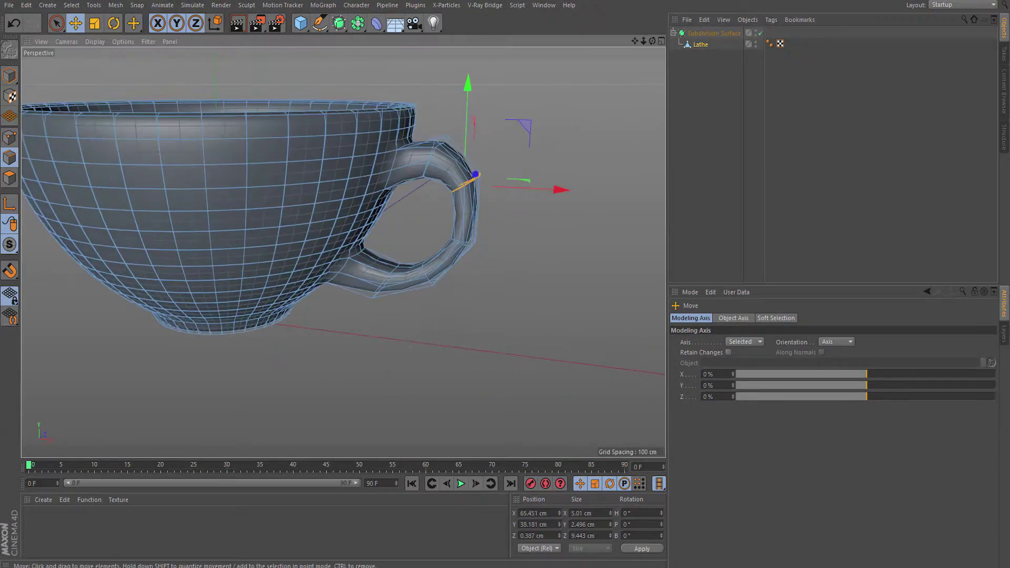
{"action": "scroll", "coordinate": [342, 252], "scroll_direction": "down", "scroll_amount": 3}
{"action": "key", "text": "ctrl+r"}
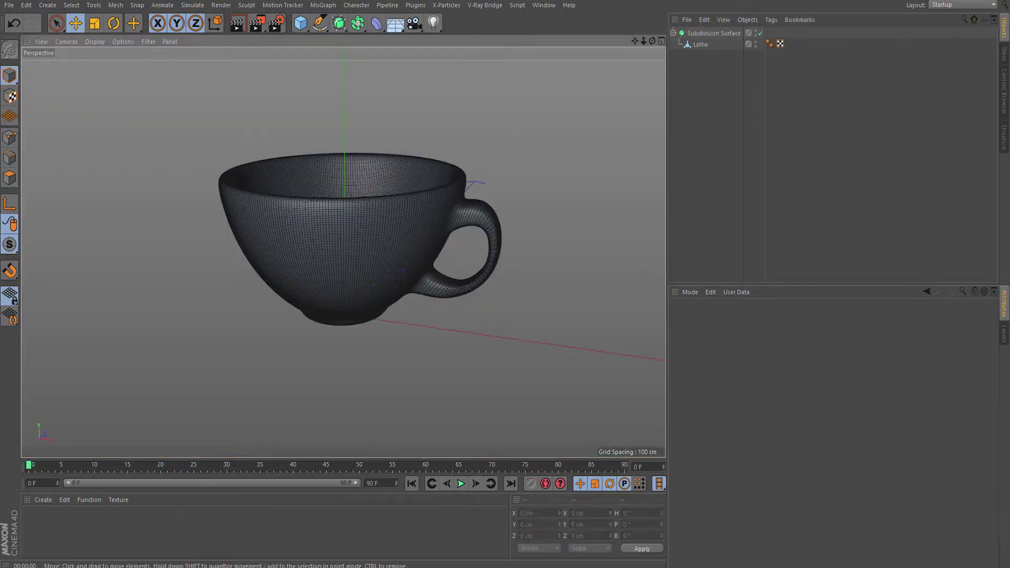
Add a floor Plane and give a new material a dielectric Beckmann reflection layer, roughness 52
{"action": "left_click_drag", "start_coordinate": [301, 23], "coordinate": [406, 37]}
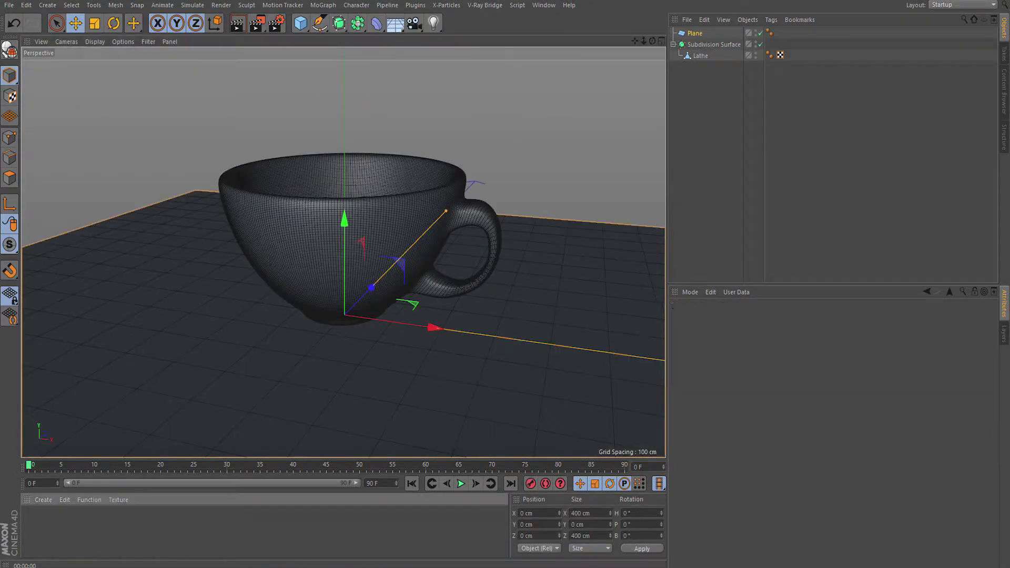
{"action": "double_click", "coordinate": [33, 521]}
{"action": "double_click", "coordinate": [33, 520]}
{"action": "left_click", "coordinate": [184, 221]}
{"action": "left_click", "coordinate": [242, 124]}
{"action": "left_click", "coordinate": [256, 415]}
{"action": "left_click", "coordinate": [381, 367]}
{"action": "left_click", "coordinate": [295, 387]}
{"action": "double_click", "coordinate": [315, 291]}
{"action": "type", "text": "52"}
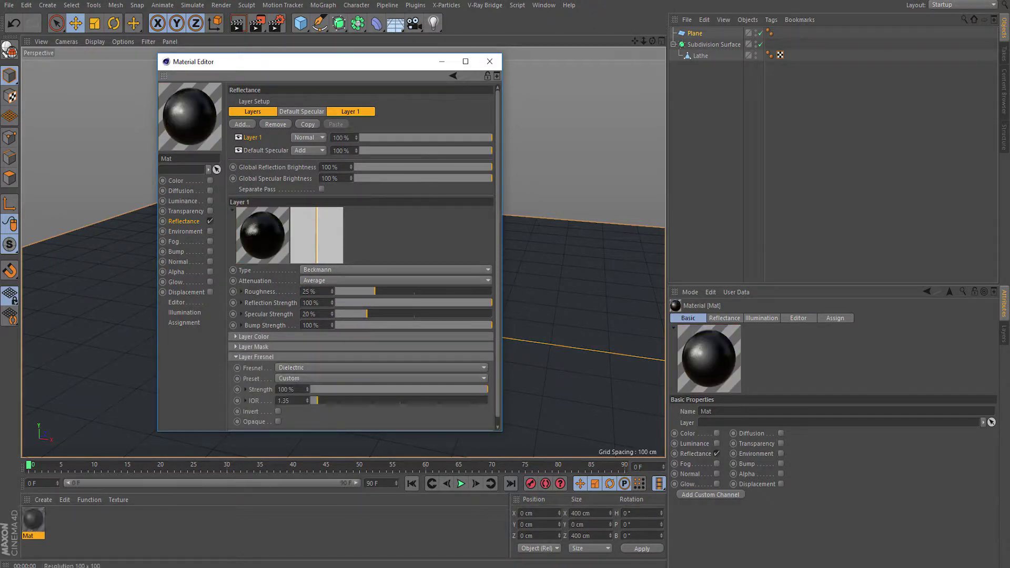
Enable the material's luminance with a darkened 2D - V Gradient texture
{"action": "left_click", "coordinate": [210, 201]}
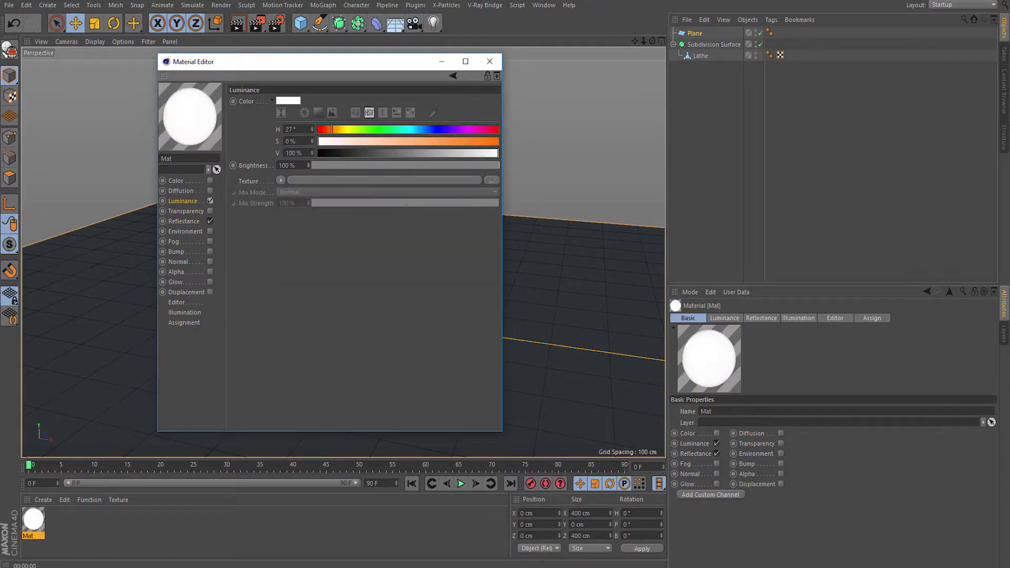
{"action": "left_click", "coordinate": [280, 180]}
{"action": "left_click", "coordinate": [294, 300]}
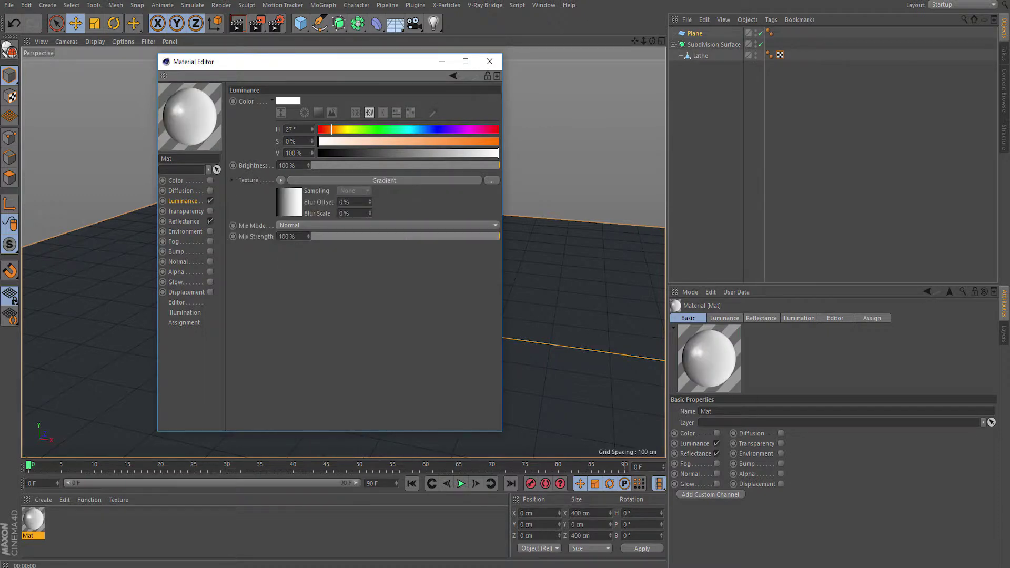
{"action": "left_click", "coordinate": [384, 180]}
{"action": "left_click", "coordinate": [293, 246]}
{"action": "left_click_drag", "start_coordinate": [322, 188], "coordinate": [396, 188]}
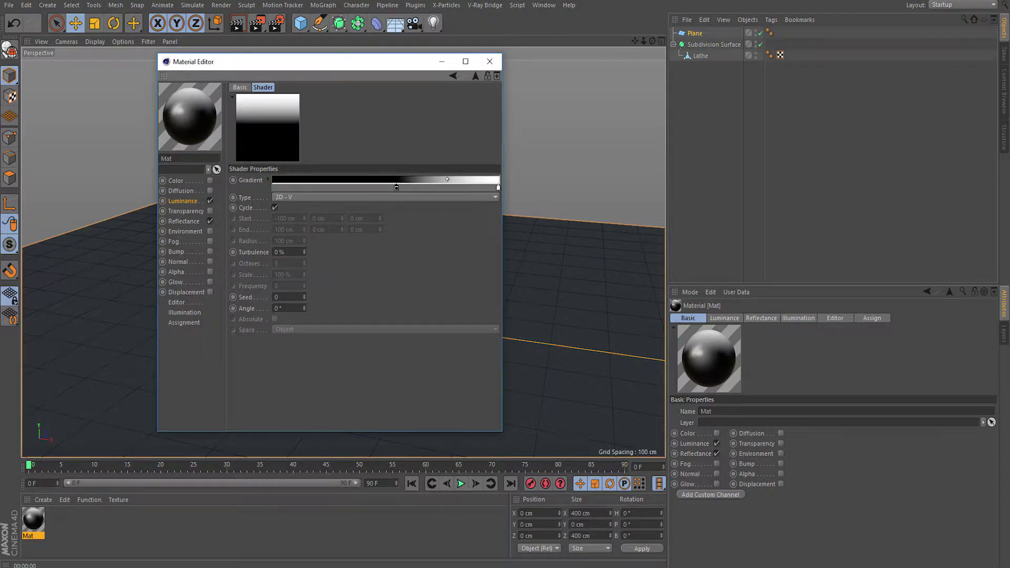
{"action": "double_click", "coordinate": [498, 187]}
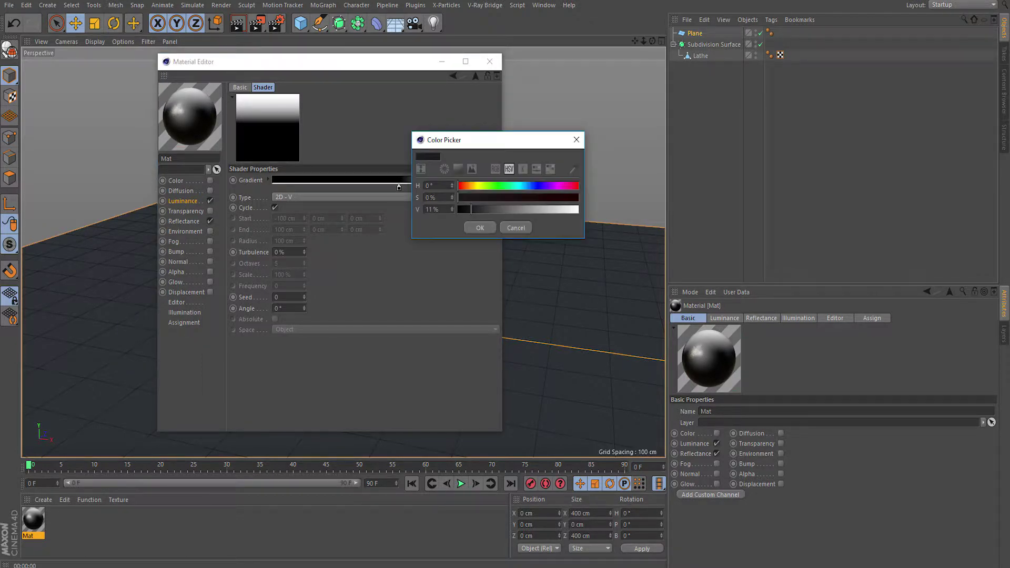
{"action": "left_click", "coordinate": [480, 227]}
{"action": "left_click", "coordinate": [490, 61]}
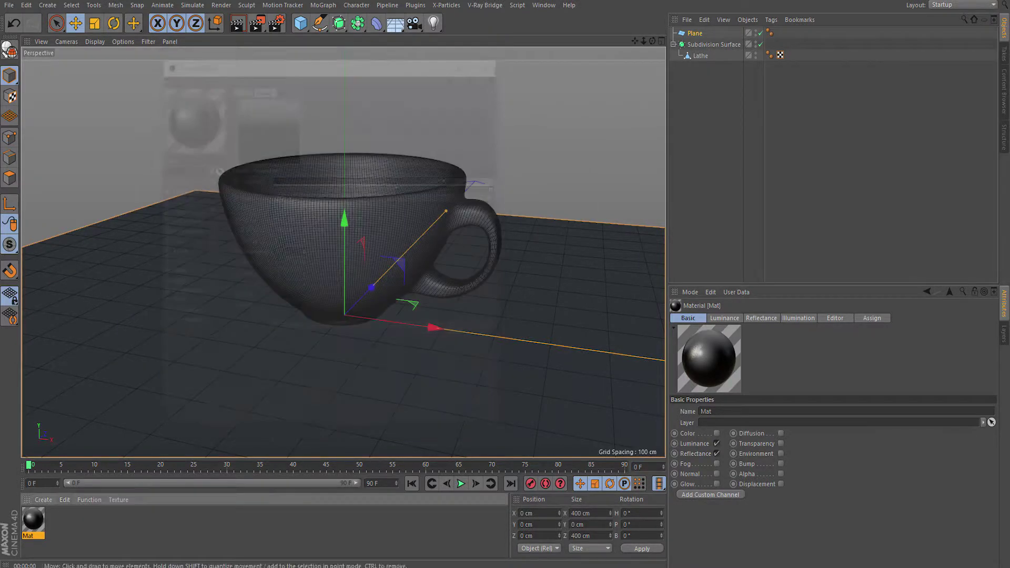
Apply the material to the plane, switch the renderer to Physical, and test a preview render
{"action": "left_click_drag", "start_coordinate": [33, 520], "coordinate": [694, 33]}
{"action": "scroll", "coordinate": [422, 168], "scroll_direction": "down", "scroll_amount": 3}
{"action": "key", "text": "ctrl+b"}
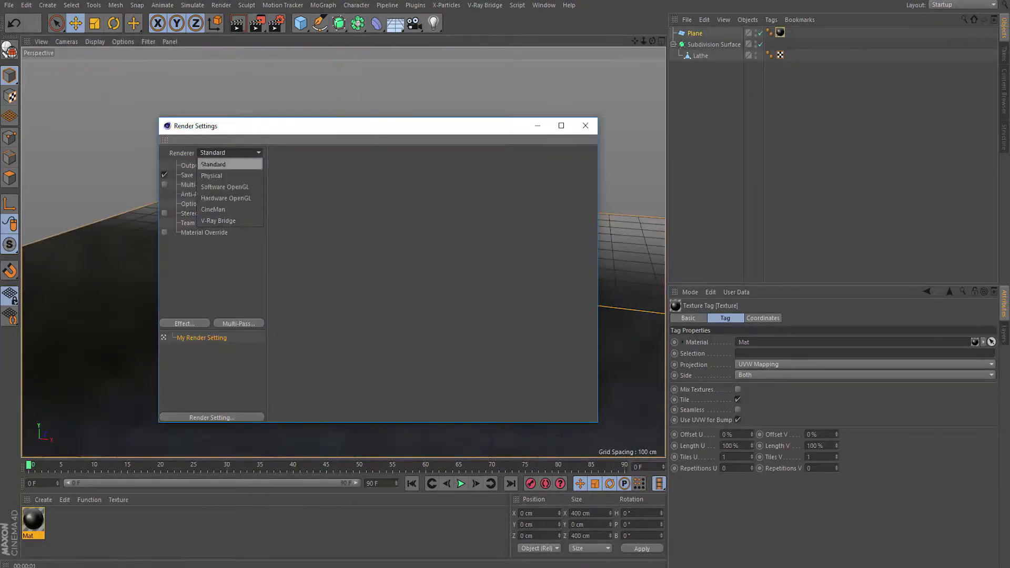
{"action": "left_click", "coordinate": [426, 261]}
{"action": "left_click", "coordinate": [415, 279]}
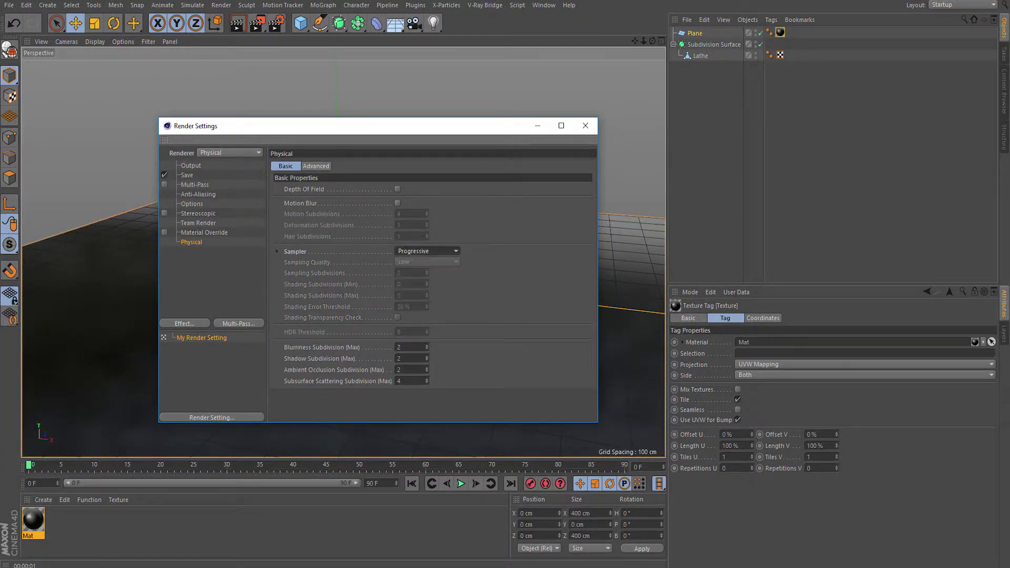
{"action": "left_click", "coordinate": [585, 125]}
{"action": "key", "text": "ctrl+e"}
{"action": "key", "text": "Escape"}
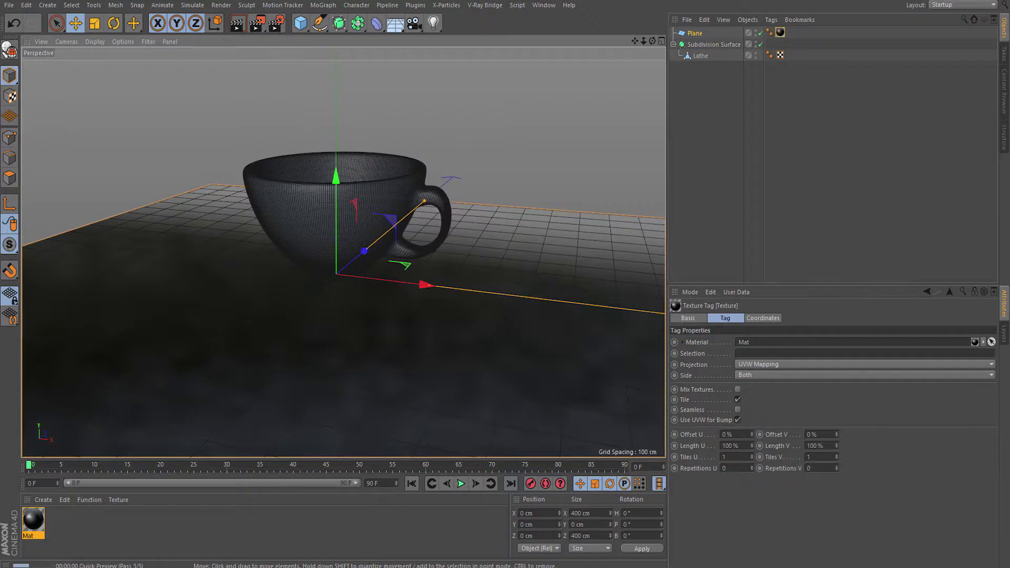
{"action": "key", "text": "ctrl+r"}
{"action": "left_click", "coordinate": [124, 347]}
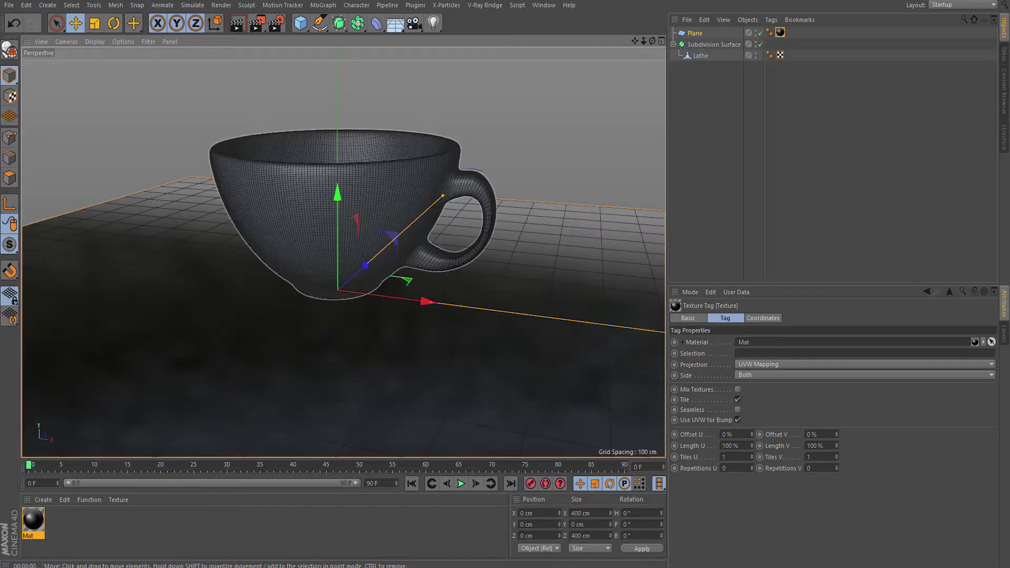
Maximise the Front view and start a Bezier saucer profile under the cup with the Pen tool
{"action": "middle_click", "coordinate": [123, 348]}
{"action": "left_click_drag", "start_coordinate": [123, 347], "coordinate": [193, 376]}
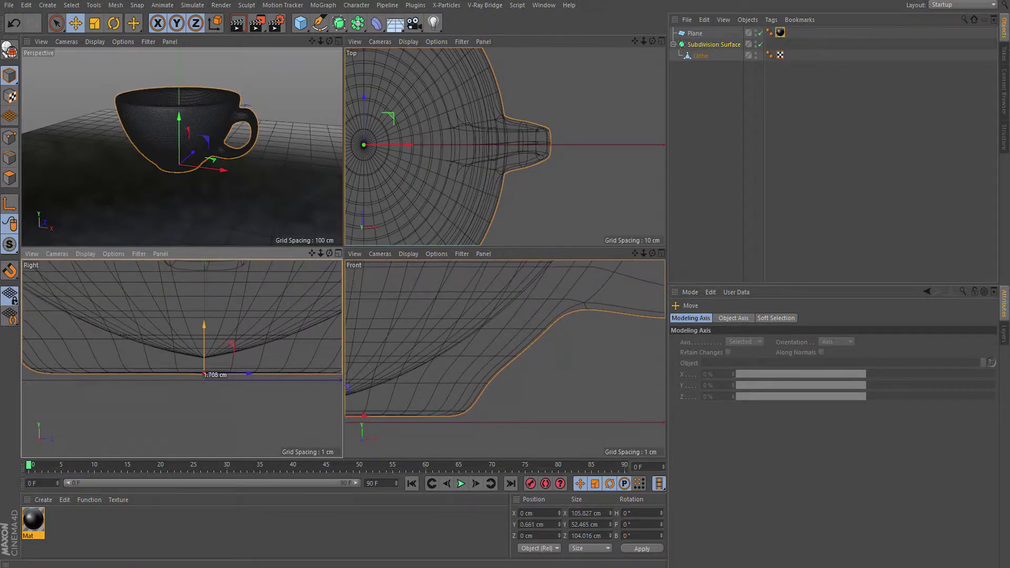
{"action": "middle_click", "coordinate": [352, 405]}
{"action": "scroll", "coordinate": [352, 405], "scroll_direction": "up", "scroll_amount": 2}
{"action": "left_click", "coordinate": [319, 23]}
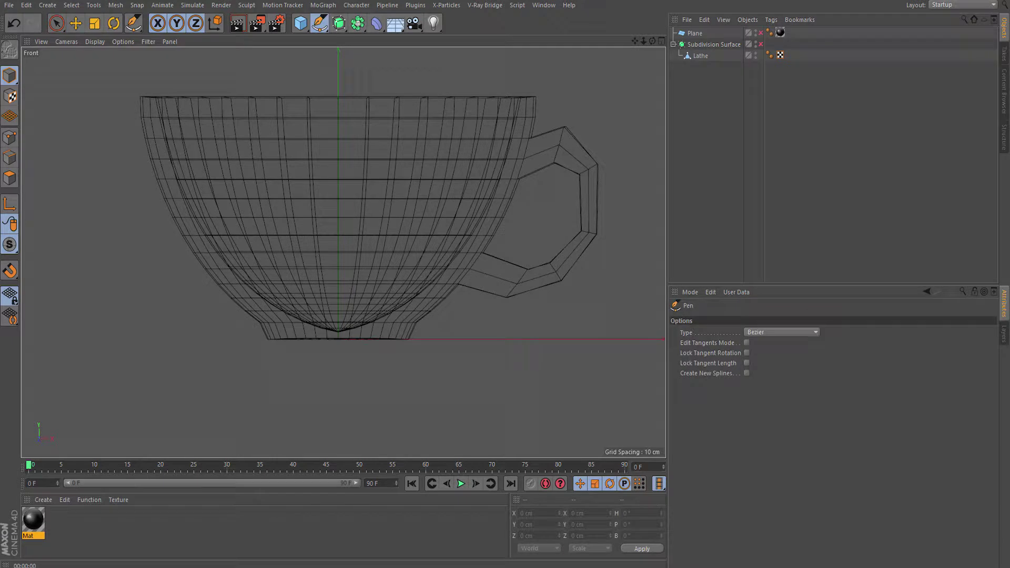
{"action": "scroll", "coordinate": [336, 342], "scroll_direction": "up", "scroll_amount": 2}
{"action": "left_click", "coordinate": [340, 340]}
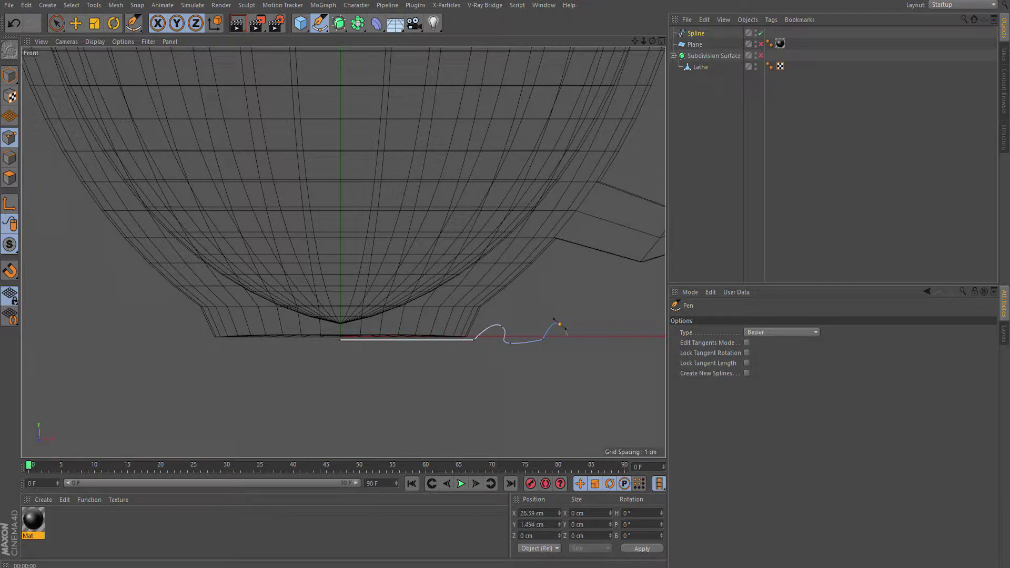
{"action": "scroll", "coordinate": [559, 324], "scroll_direction": "down", "scroll_amount": 3}
{"action": "scroll", "coordinate": [441, 364], "scroll_direction": "up", "scroll_amount": 2}
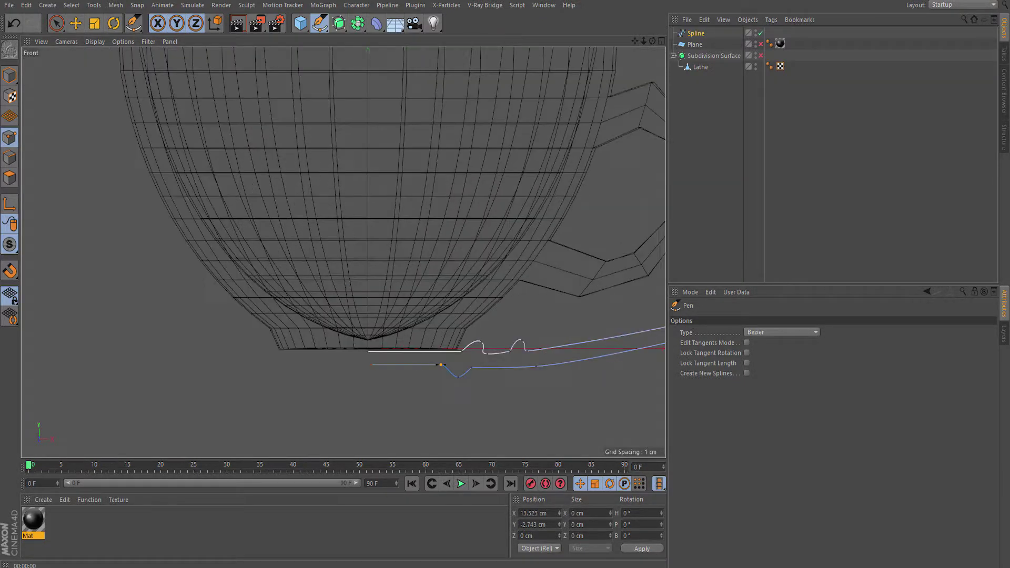
Set the first profile point's Y to 0 and adjust the neighbouring points and tangents
{"action": "key", "text": "e"}
{"action": "scroll", "coordinate": [381, 352], "scroll_direction": "up", "scroll_amount": 1}
{"action": "scroll", "coordinate": [381, 352], "scroll_direction": "up", "scroll_amount": 2}
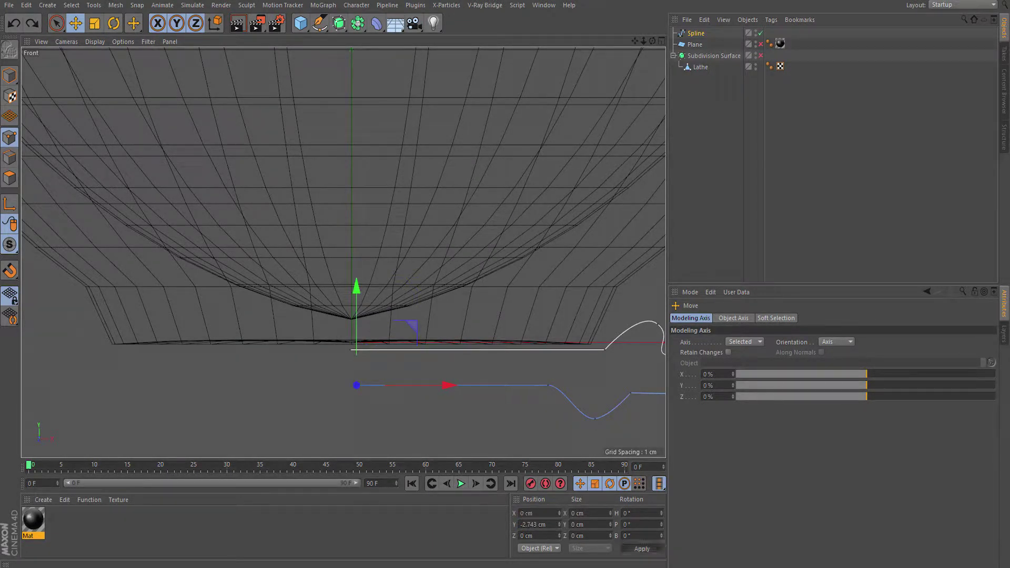
{"action": "left_click", "coordinate": [641, 548]}
{"action": "left_click", "coordinate": [533, 513]}
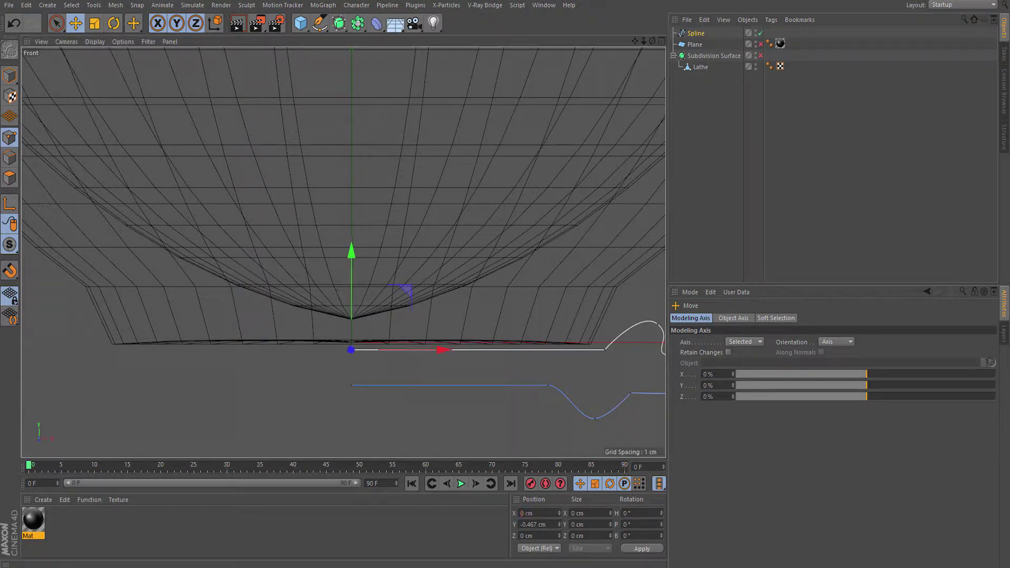
{"action": "scroll", "coordinate": [351, 350], "scroll_direction": "down", "scroll_amount": 1}
{"action": "middle_click_drag", "start_coordinate": [473, 326], "coordinate": [391, 310], "text": "alt"}
{"action": "left_click", "coordinate": [439, 326]}
{"action": "scroll", "coordinate": [439, 326], "scroll_direction": "up", "scroll_amount": 2}
{"action": "left_click_drag", "start_coordinate": [439, 326], "coordinate": [428, 323]}
{"action": "key", "text": "r"}
{"action": "mouse_move", "coordinate": [473, 295]}
{"action": "left_mouse_down"}
{"action": "mouse_move", "coordinate": [463, 337]}
{"action": "mouse_move", "coordinate": [462, 275]}
{"action": "left_mouse_up"}
{"action": "key", "text": "ctrl+z"}
{"action": "key", "text": "e"}
{"action": "key", "text": "r"}
{"action": "key", "text": "e"}
Make the bump point's tangents soft and reshape the bumps of the saucer profile
{"action": "left_click", "coordinate": [521, 351]}
{"action": "right_click", "coordinate": [546, 274]}
{"action": "left_click", "coordinate": [582, 274]}
{"action": "key", "text": "r"}
{"action": "key", "text": "e"}
{"action": "left_click", "coordinate": [413, 322]}
{"action": "left_click", "coordinate": [449, 356]}
{"action": "mouse_move", "coordinate": [570, 350]}
{"action": "left_mouse_down"}
{"action": "mouse_move", "coordinate": [581, 349]}
{"action": "mouse_move", "coordinate": [553, 331]}
{"action": "left_mouse_up"}
{"action": "left_click_drag", "start_coordinate": [385, 350], "coordinate": [454, 356]}
Fine-tune the profile's end and bottom points, then spin it into a saucer with a Lathe
{"action": "left_click", "coordinate": [412, 398]}
{"action": "scroll", "coordinate": [413, 399], "scroll_direction": "down", "scroll_amount": 5}
{"action": "scroll", "coordinate": [552, 362], "scroll_direction": "up", "scroll_amount": 8}
{"action": "left_click", "coordinate": [562, 371]}
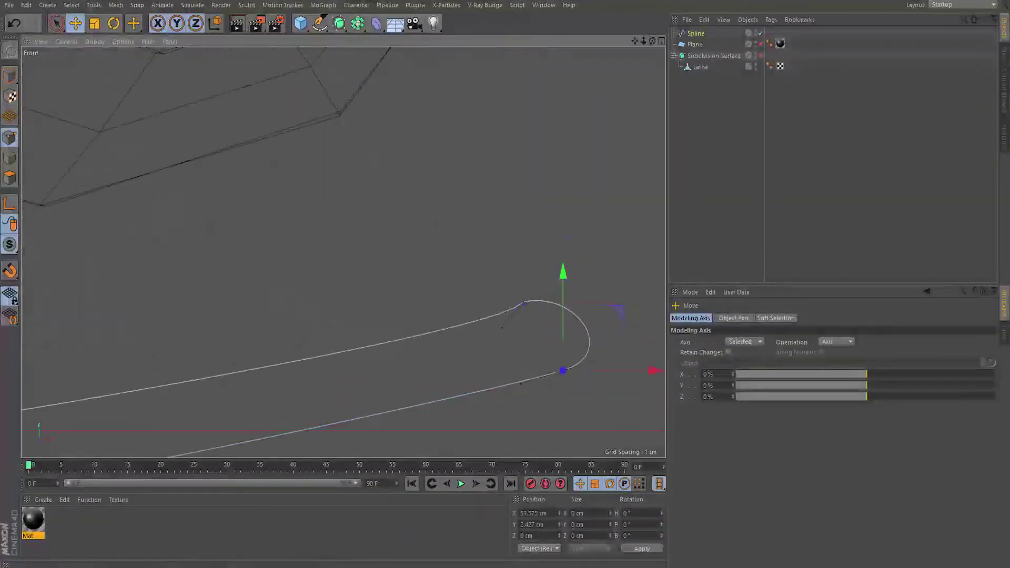
{"action": "left_click", "coordinate": [523, 301]}
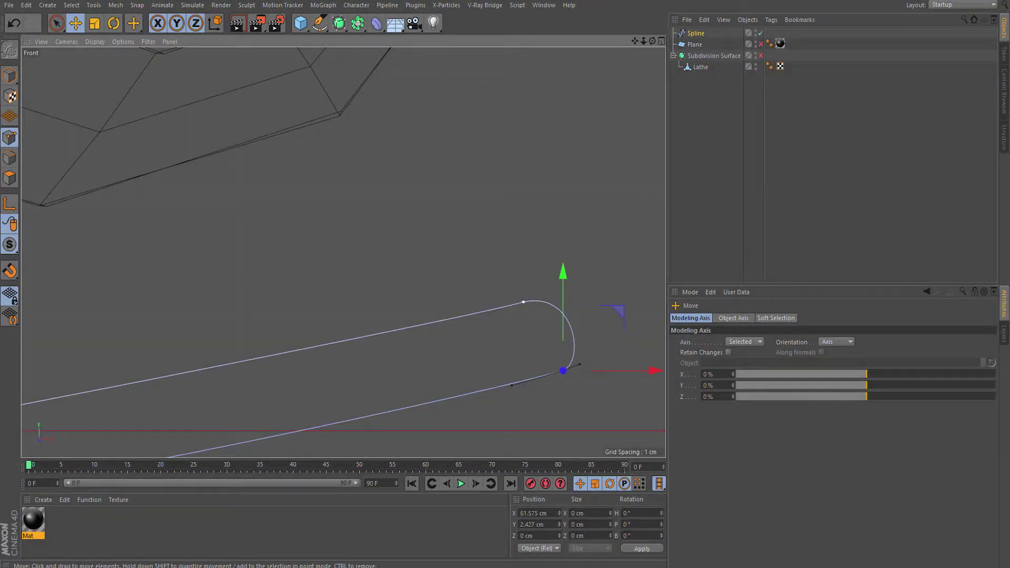
{"action": "scroll", "coordinate": [557, 370], "scroll_direction": "down", "scroll_amount": 3}
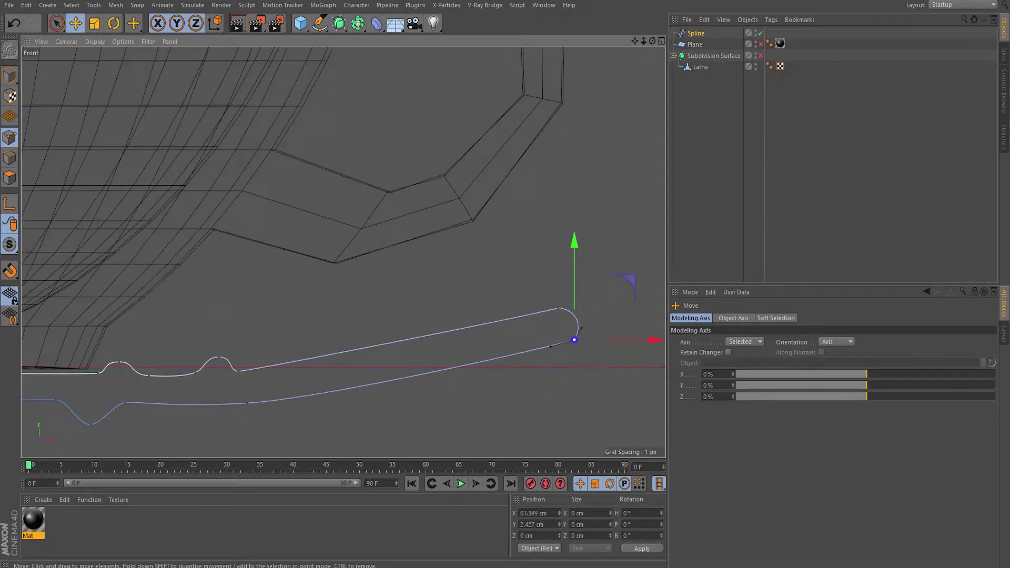
{"action": "scroll", "coordinate": [420, 394], "scroll_direction": "up", "scroll_amount": 3}
{"action": "left_click", "coordinate": [419, 391]}
{"action": "left_click_drag", "start_coordinate": [415, 391], "coordinate": [416, 392]}
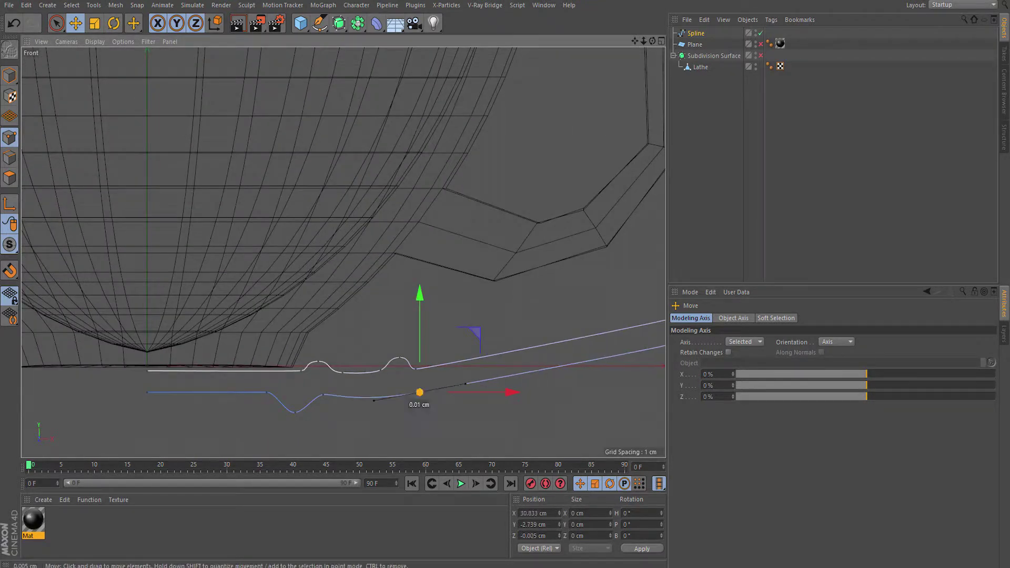
{"action": "left_click", "coordinate": [339, 23]}
{"action": "left_click", "coordinate": [362, 56], "text": "alt"}
Set the saucer spline's intermediate points to Uniform with Number 2
{"action": "middle_click", "coordinate": [192, 191]}
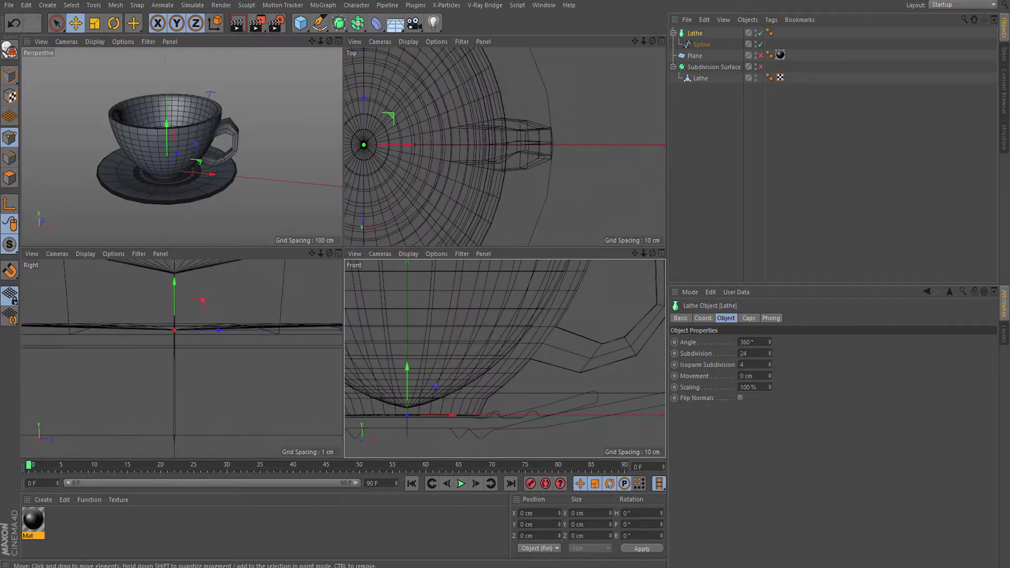
{"action": "key", "text": "F1"}
{"action": "left_click_drag", "start_coordinate": [373, 345], "coordinate": [372, 344], "text": "alt"}
{"action": "scroll", "coordinate": [372, 344], "scroll_direction": "up", "scroll_amount": 3}
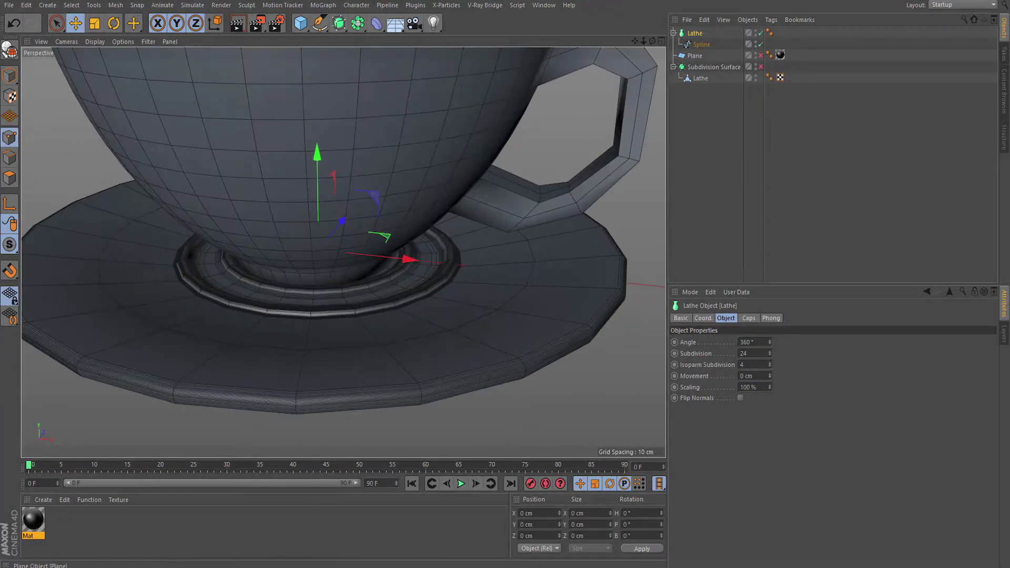
{"action": "key", "text": "Down"}
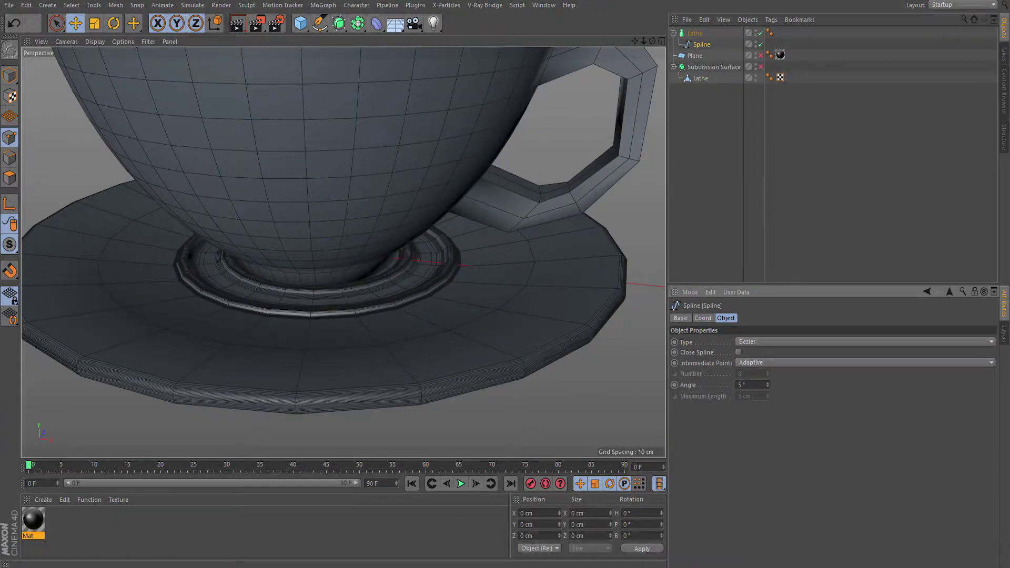
{"action": "left_click", "coordinate": [863, 362]}
{"action": "left_click", "coordinate": [757, 396]}
{"action": "type", "text": "3"}
{"action": "key", "text": "Return"}
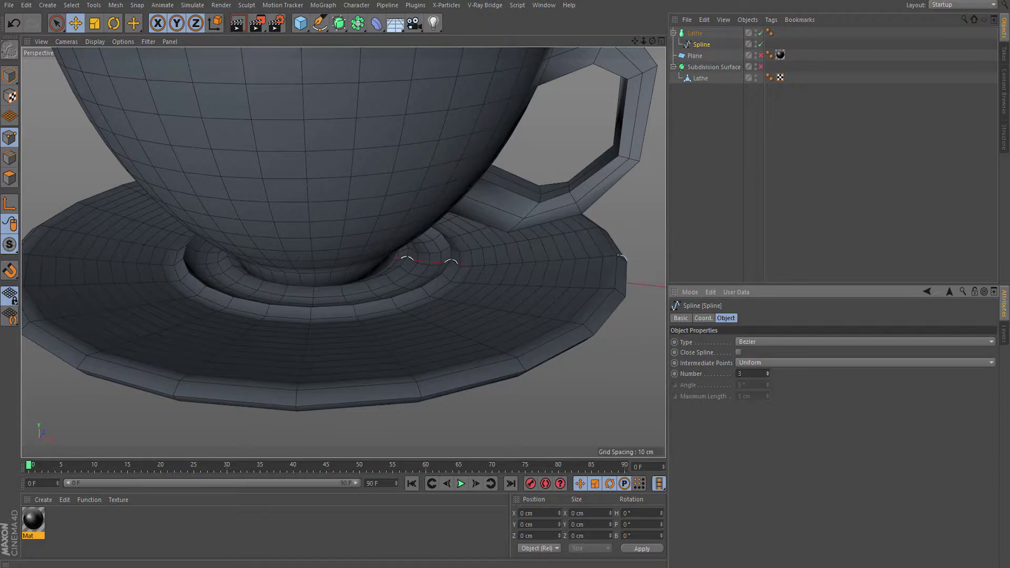
{"action": "type", "text": "2"}
{"action": "key", "text": "Return"}
Wrap the saucer Lathe in a Subdivision Surface to smooth it
{"action": "left_click_drag", "start_coordinate": [547, 368], "coordinate": [564, 340], "text": "alt"}
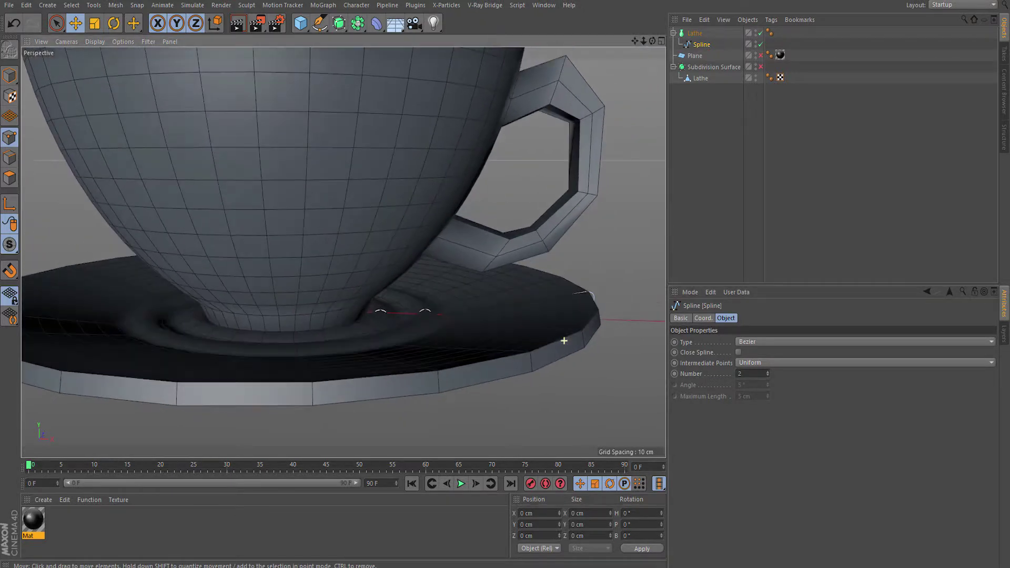
{"action": "left_click", "coordinate": [694, 33]}
{"action": "left_click", "coordinate": [339, 23], "text": "alt"}
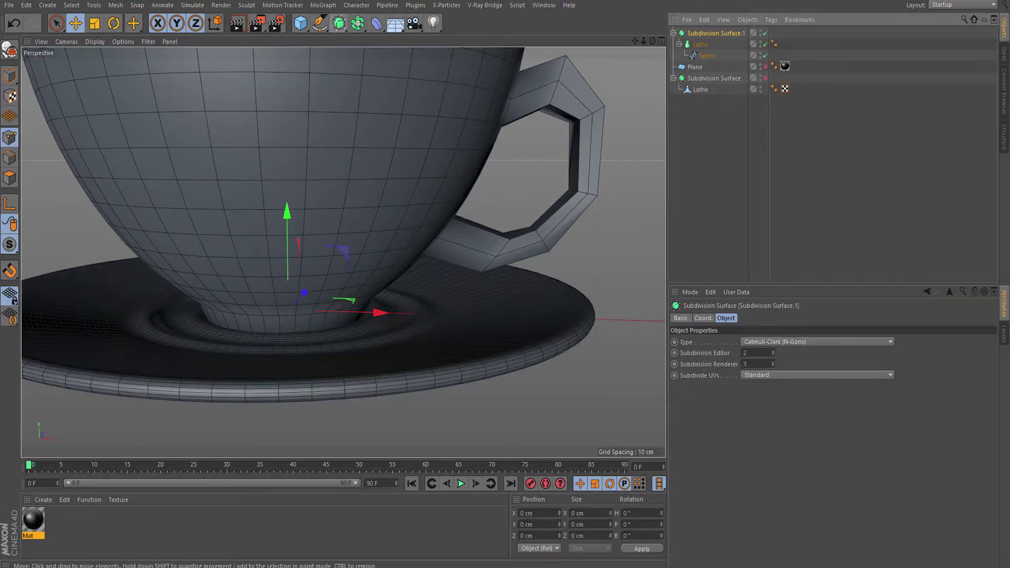
{"action": "scroll", "coordinate": [520, 260], "scroll_direction": "down", "scroll_amount": 5}
Move the saucer profile's end point up so the rim lifts slightly
{"action": "key", "text": "F5"}
{"action": "left_click", "coordinate": [560, 377]}
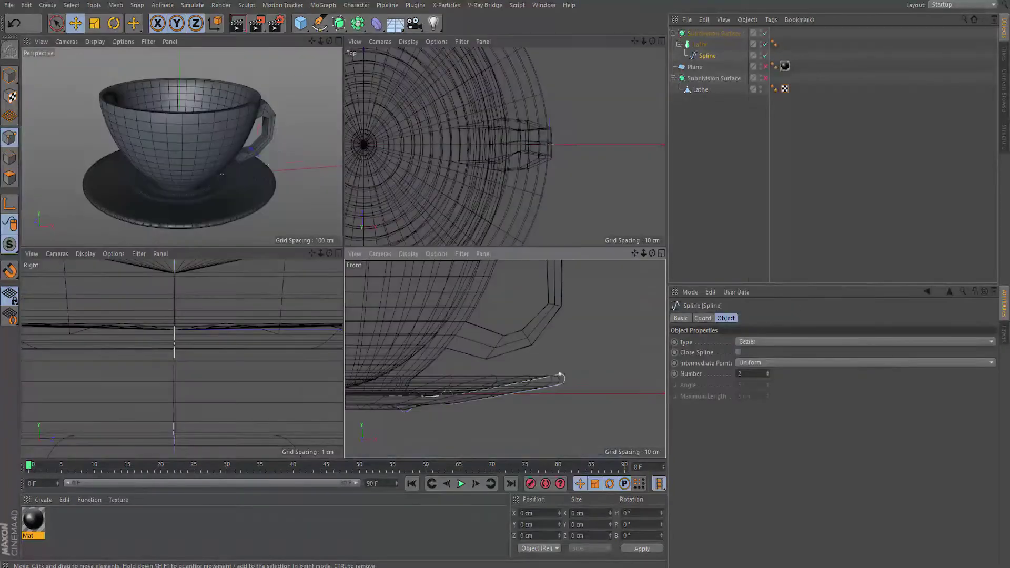
{"action": "mouse_move", "coordinate": [562, 378]}
{"action": "left_mouse_down"}
{"action": "mouse_move", "coordinate": [609, 350]}
{"action": "mouse_move", "coordinate": [623, 326]}
{"action": "left_mouse_up"}
{"action": "key", "text": "r"}
{"action": "key", "text": "e"}
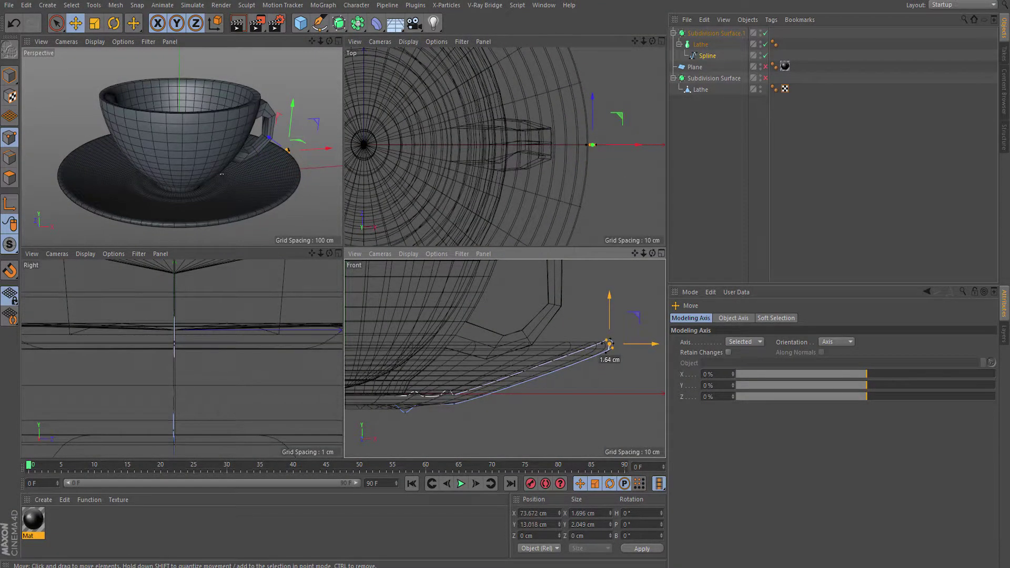
{"action": "left_click_drag", "start_coordinate": [249, 173], "coordinate": [250, 219], "text": "alt"}
{"action": "scroll", "coordinate": [249, 219], "scroll_direction": "down", "scroll_amount": 3}
{"action": "type", "text": "14"}
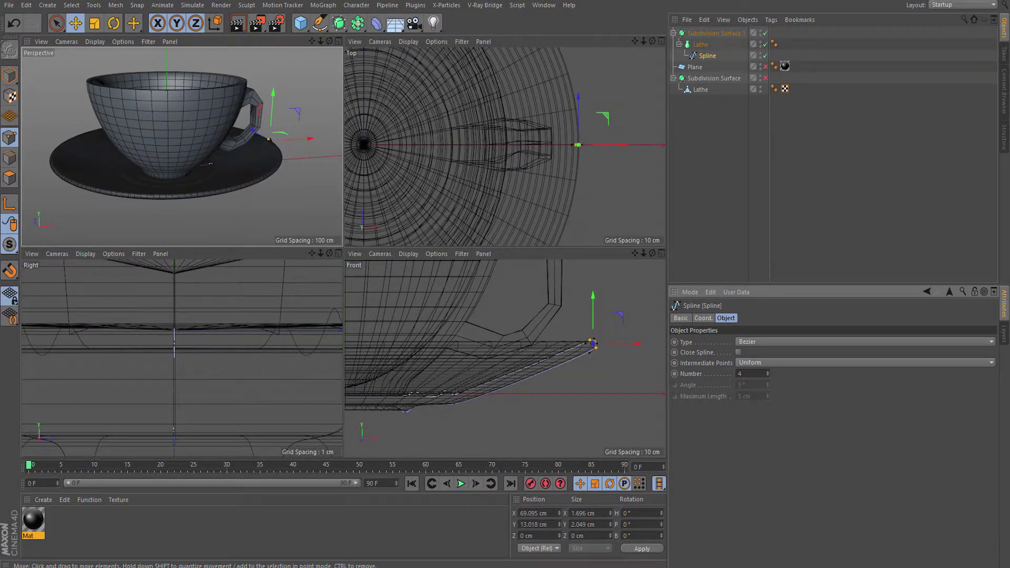
Set the Subdivision Surface's Editor subdivision level to 1
{"action": "left_click", "coordinate": [715, 32]}
{"action": "double_click", "coordinate": [752, 353]}
{"action": "scroll", "coordinate": [173, 147], "scroll_direction": "up", "scroll_amount": 3}
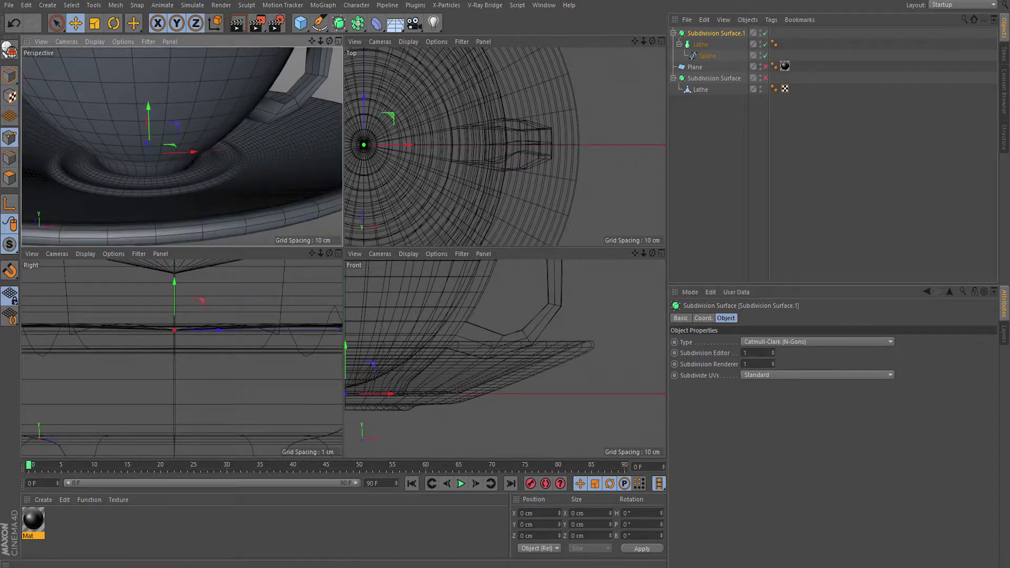
{"action": "middle_click", "coordinate": [174, 147]}
{"action": "left_click_drag", "start_coordinate": [315, 263], "coordinate": [418, 339], "text": "alt"}
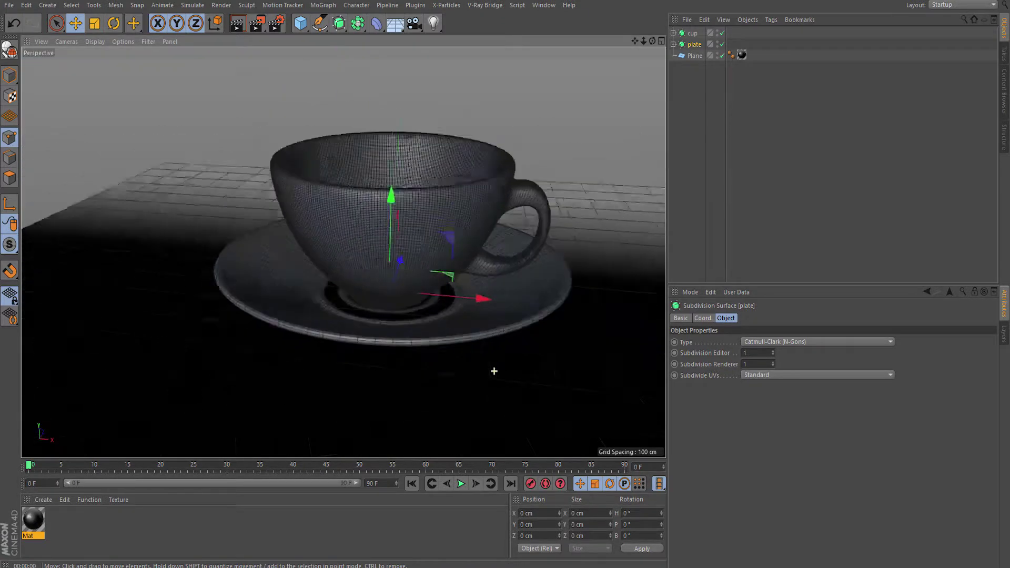
Add a Sky object to the scene
{"action": "mouse_move", "coordinate": [491, 367]}
{"action": "left_mouse_down", "text": "alt"}
{"action": "mouse_move", "coordinate": [508, 367]}
{"action": "mouse_move", "coordinate": [466, 347]}
{"action": "left_mouse_up", "text": "alt"}
{"action": "left_click", "coordinate": [466, 347]}
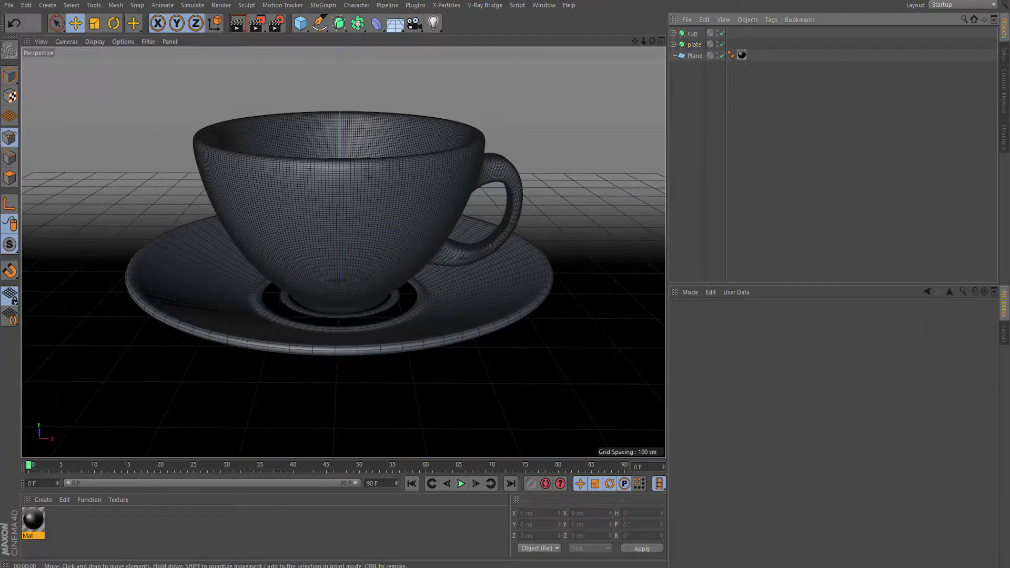
{"action": "left_click", "coordinate": [395, 23]}
{"action": "left_click", "coordinate": [419, 58]}
Create Mat.1 with only Luminance enabled, textured with Multi-Area-Light.jpg
{"action": "double_click", "coordinate": [210, 526]}
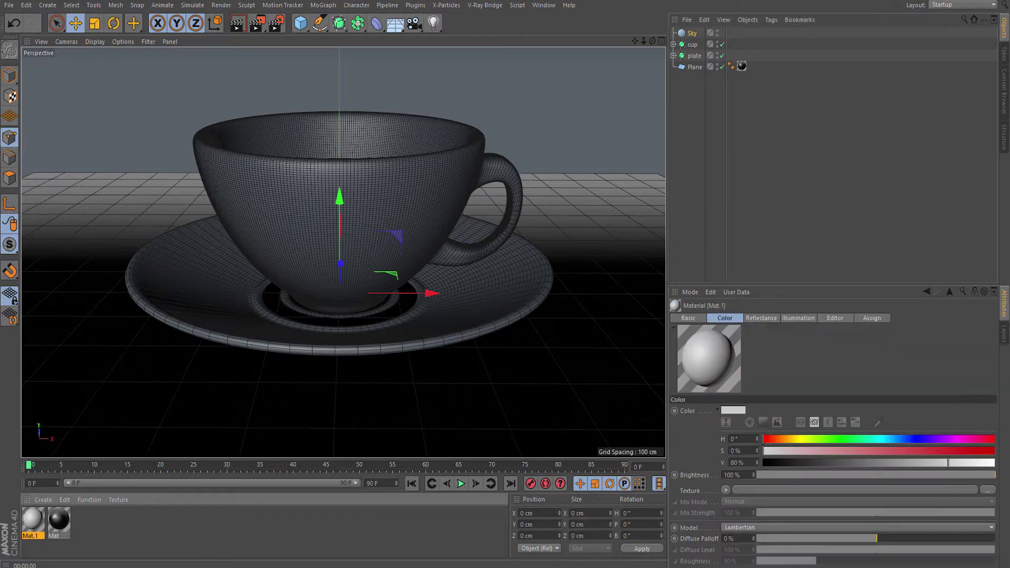
{"action": "double_click", "coordinate": [32, 520]}
{"action": "left_click", "coordinate": [182, 201]}
{"action": "left_click", "coordinate": [210, 201]}
{"action": "left_click", "coordinate": [210, 181]}
{"action": "left_click", "coordinate": [210, 220]}
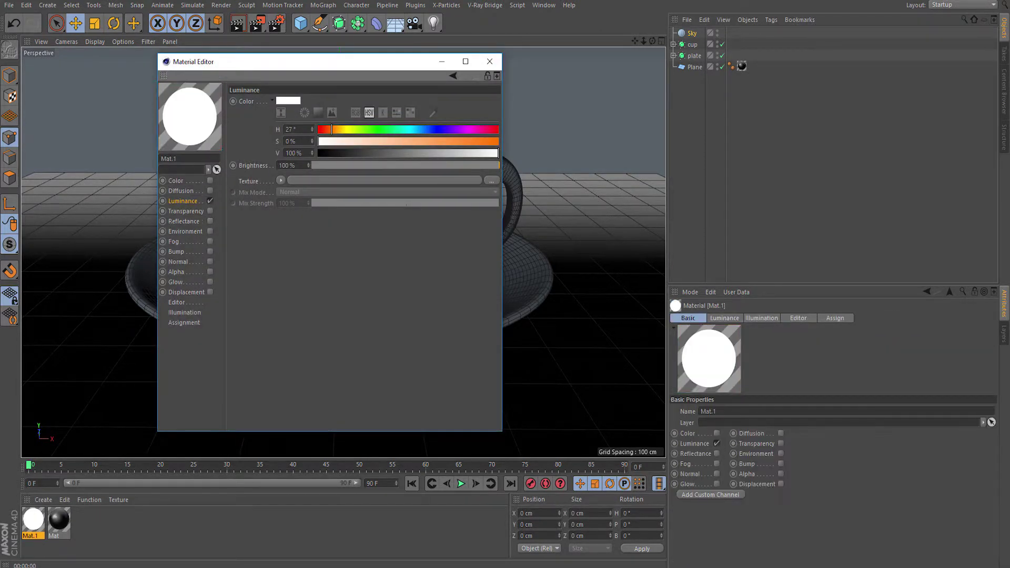
{"action": "left_click", "coordinate": [491, 180]}
{"action": "double_click", "coordinate": [570, 158]}
{"action": "left_click", "coordinate": [561, 325]}
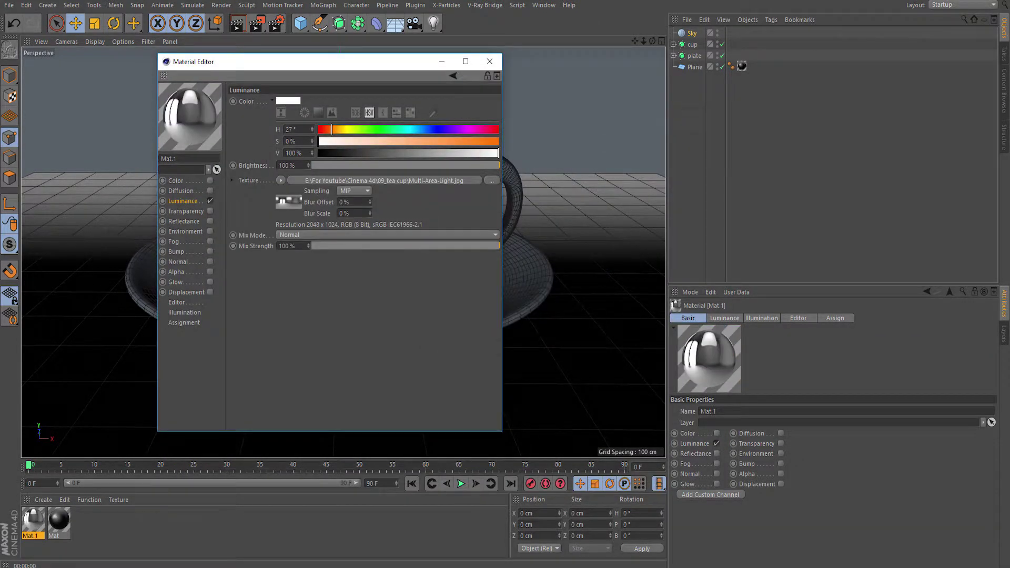
{"action": "left_click", "coordinate": [490, 62]}
Delete the extra Sky.1 and apply Mat.1 to the Sky
{"action": "left_click", "coordinate": [395, 24]}
{"action": "left_click", "coordinate": [419, 58]}
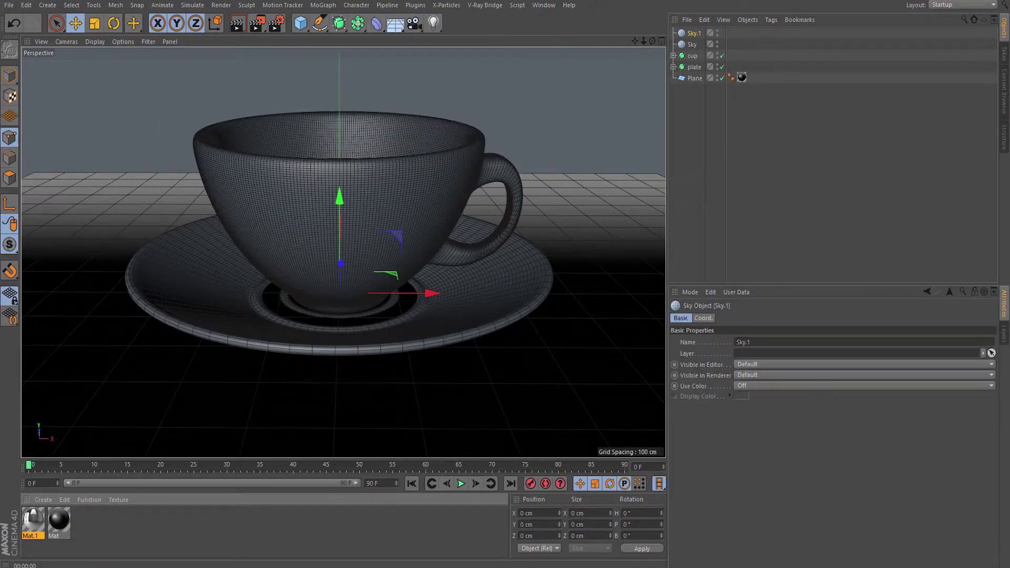
{"action": "key", "text": "Delete"}
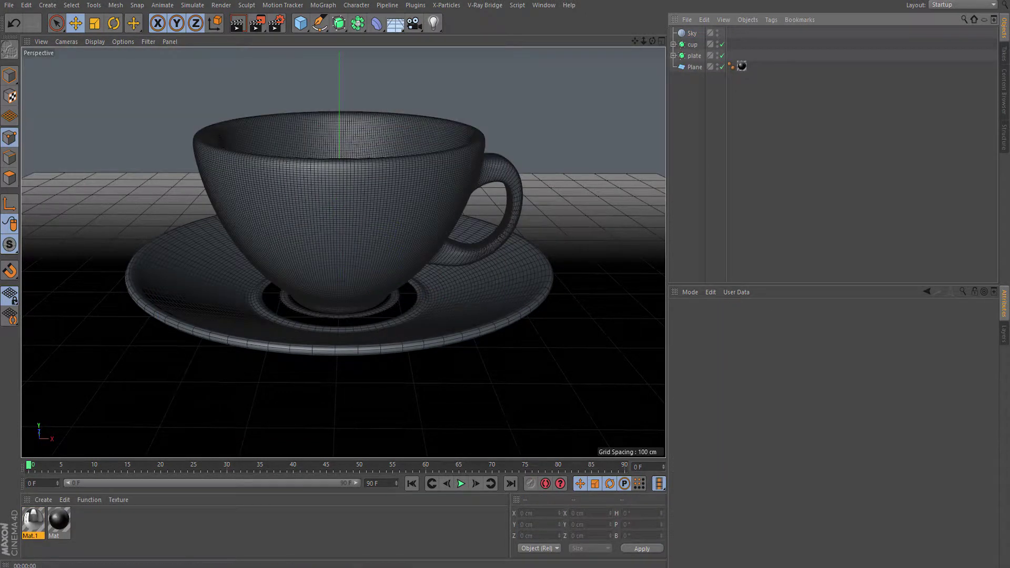
{"action": "left_click_drag", "start_coordinate": [33, 521], "coordinate": [692, 33]}
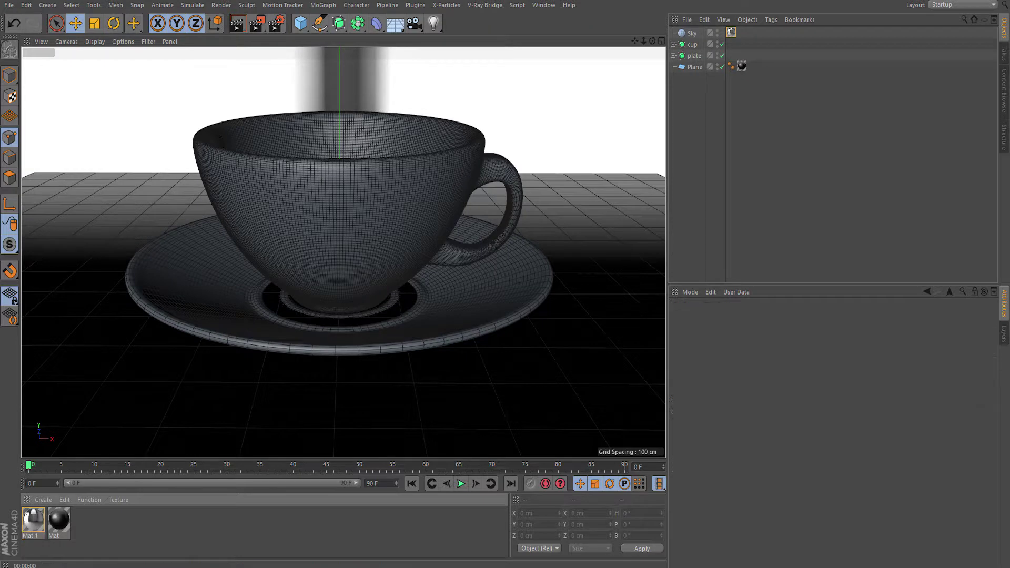
Create a new material, Mat.2, for the overhead light
{"action": "double_click", "coordinate": [157, 526]}
{"action": "double_click", "coordinate": [32, 520]}
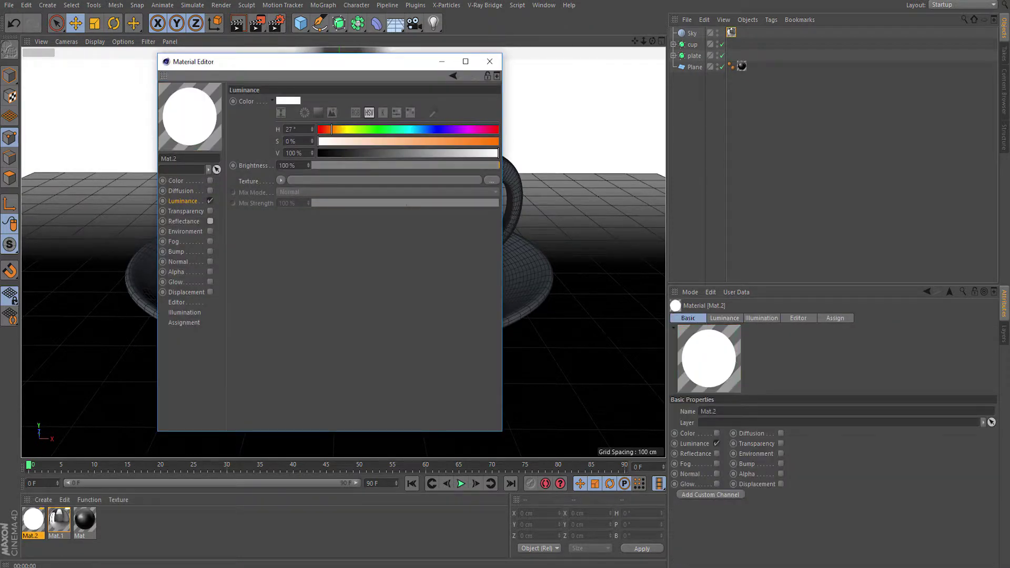
{"action": "left_click", "coordinate": [489, 62]}
Add a Plane, lift it high above the cup and scale it down
{"action": "left_click", "coordinate": [301, 24]}
{"action": "left_click", "coordinate": [343, 63]}
{"action": "scroll", "coordinate": [399, 368], "scroll_direction": "down", "scroll_amount": 3}
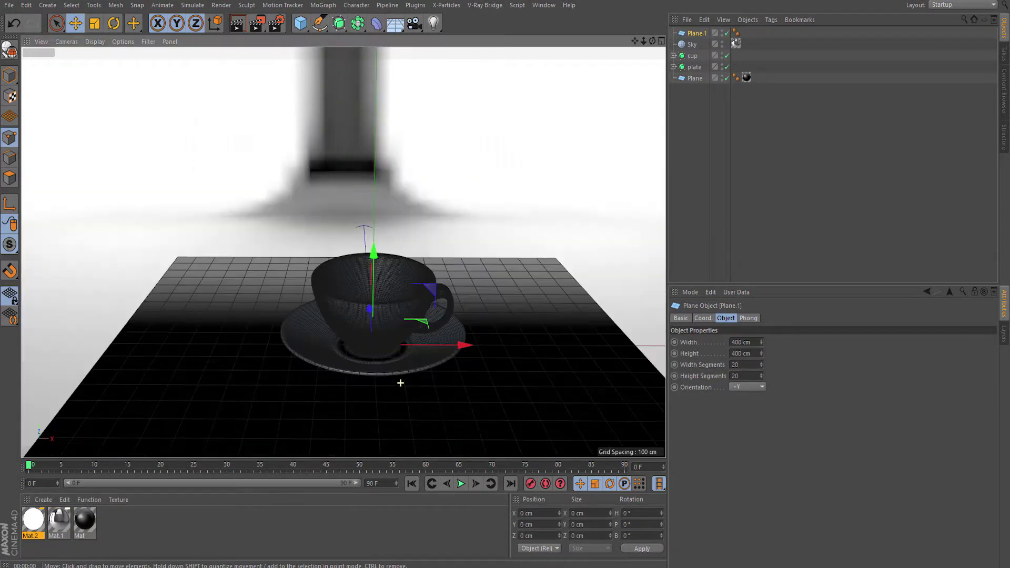
{"action": "scroll", "coordinate": [400, 368], "scroll_direction": "down", "scroll_amount": 2}
{"action": "left_click_drag", "start_coordinate": [363, 203], "coordinate": [367, 60]}
{"action": "scroll", "coordinate": [368, 237], "scroll_direction": "down", "scroll_amount": 3}
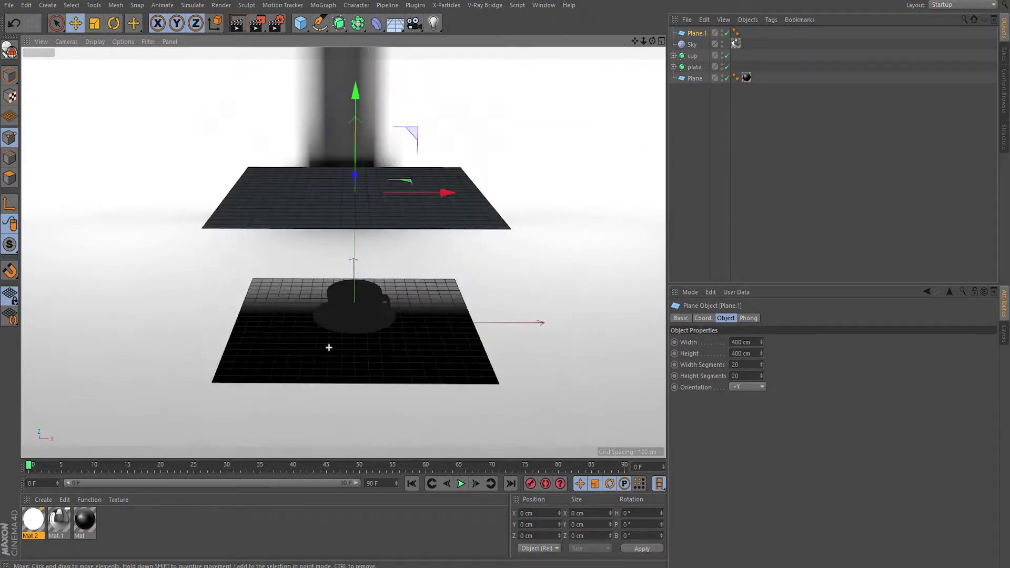
{"action": "scroll", "coordinate": [368, 236], "scroll_direction": "down", "scroll_amount": 2}
{"action": "key", "text": "e"}
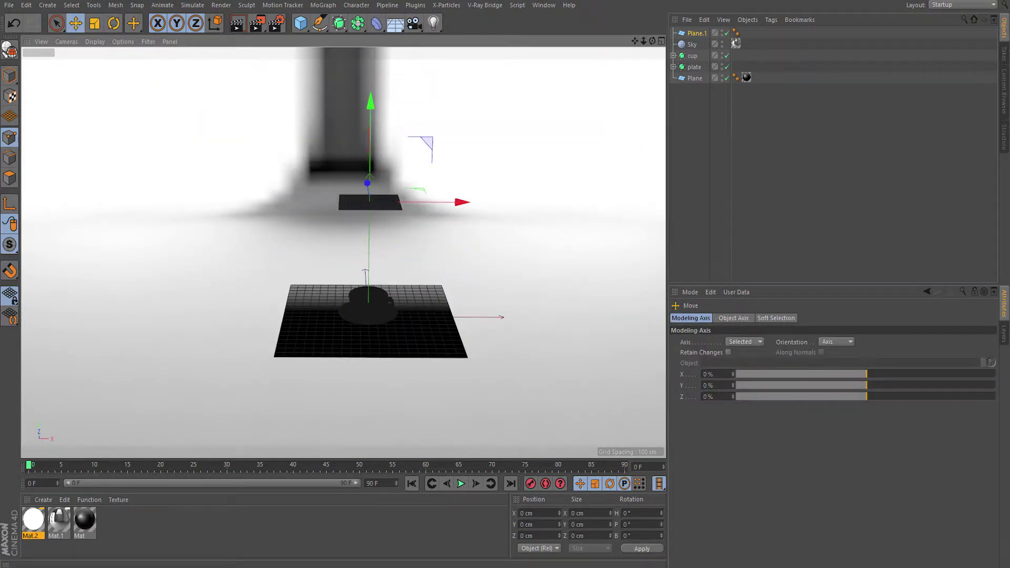
Apply luminance-only Mat.2 to the overhead plane at 244% brightness
{"action": "left_click_drag", "start_coordinate": [34, 519], "coordinate": [368, 225]}
{"action": "scroll", "coordinate": [339, 224], "scroll_direction": "up", "scroll_amount": 2}
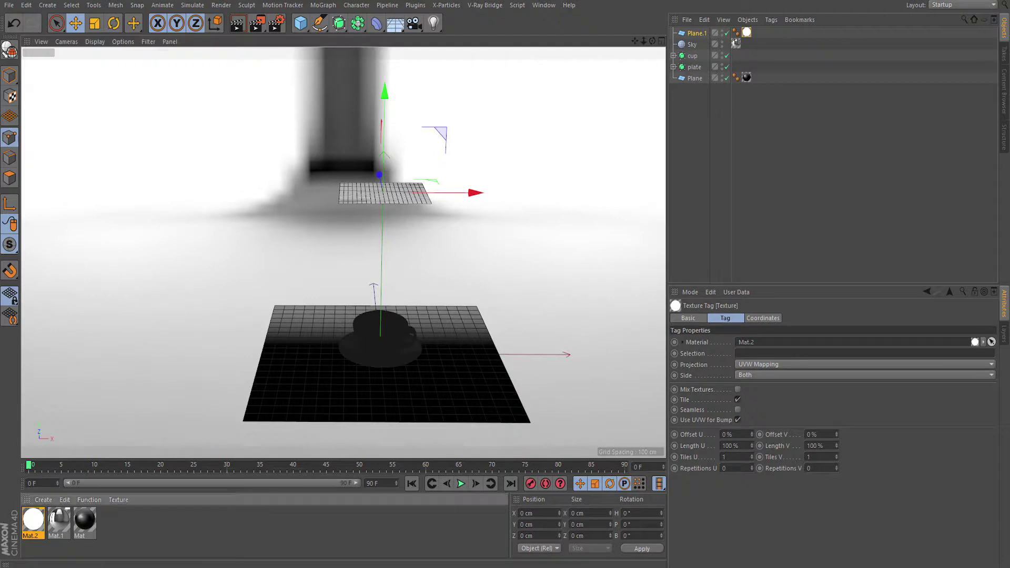
{"action": "double_click", "coordinate": [33, 519]}
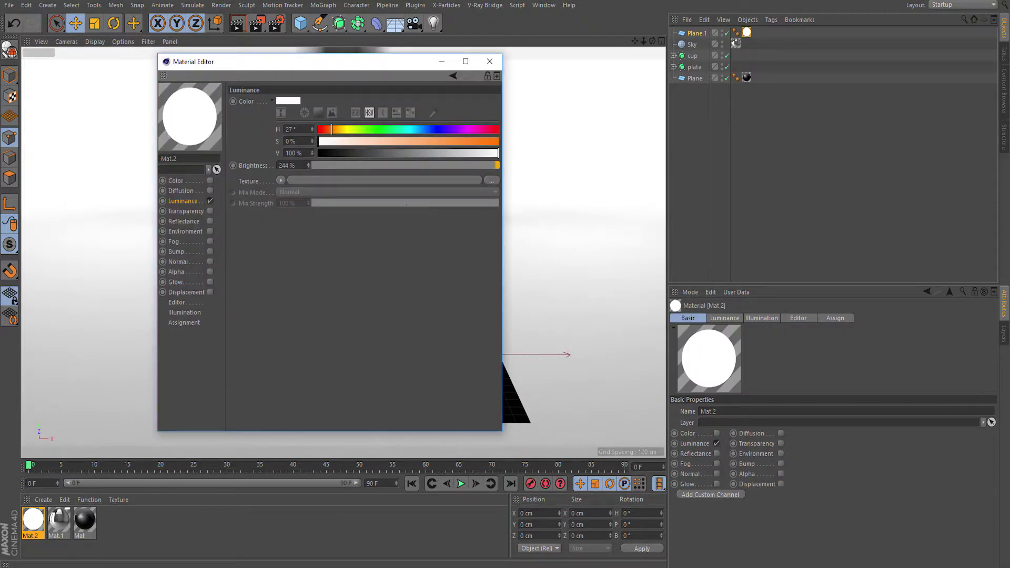
{"action": "left_click", "coordinate": [489, 61]}
{"action": "scroll", "coordinate": [377, 389], "scroll_direction": "up", "scroll_amount": 3}
{"action": "scroll", "coordinate": [374, 363], "scroll_direction": "up", "scroll_amount": 3}
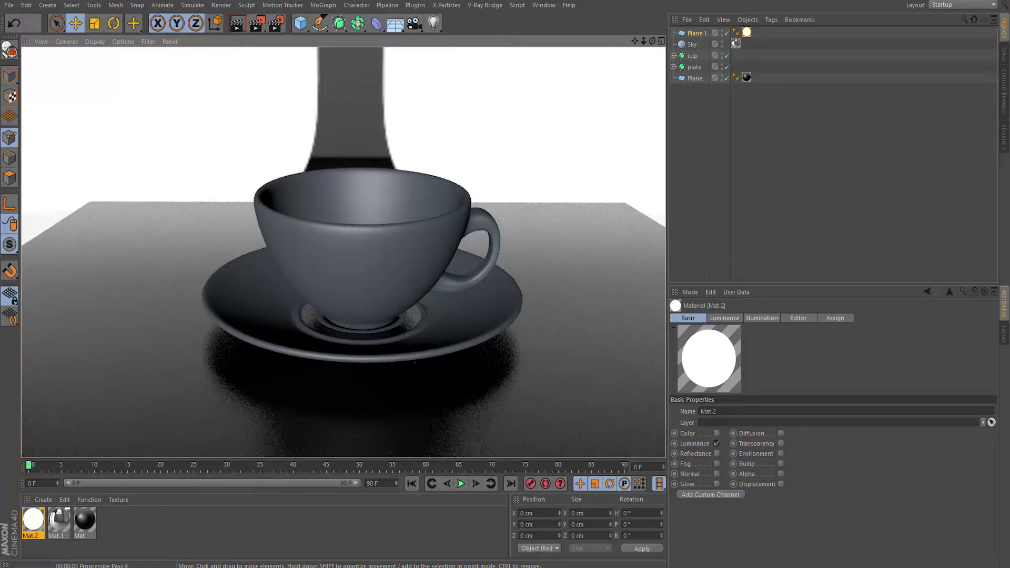
{"action": "scroll", "coordinate": [343, 253], "scroll_direction": "up", "scroll_amount": 2}
{"action": "scroll", "coordinate": [372, 401], "scroll_direction": "up", "scroll_amount": 2}
{"action": "left_click", "coordinate": [372, 401]}
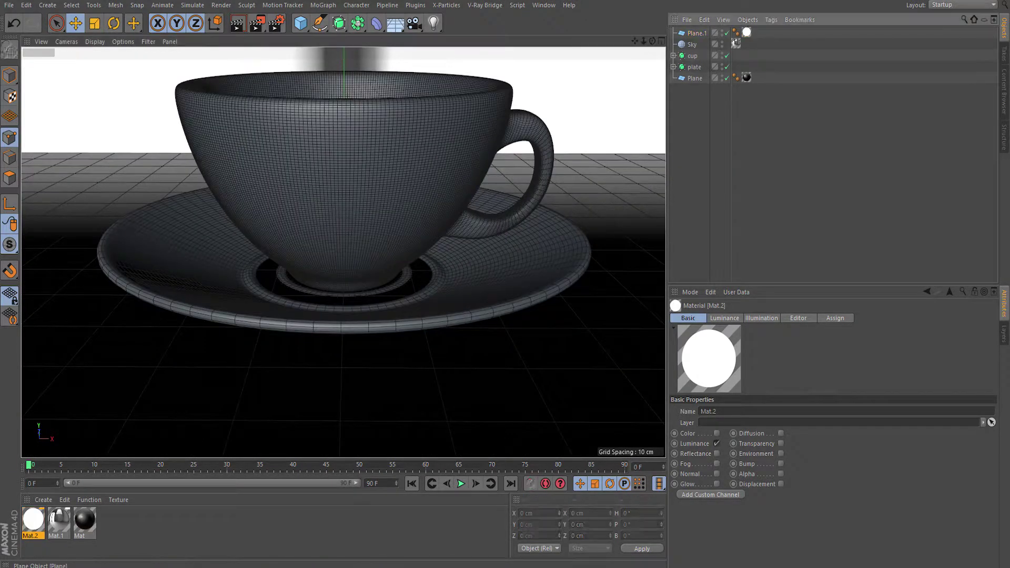
Lower the floor plane and bring the view closer to the cup
{"action": "mouse_move", "coordinate": [344, 231]}
{"action": "left_mouse_down"}
{"action": "mouse_move", "coordinate": [355, 288]}
{"action": "mouse_move", "coordinate": [337, 347]}
{"action": "left_mouse_up"}
{"action": "left_click_drag", "start_coordinate": [404, 210], "coordinate": [332, 408], "text": "alt"}
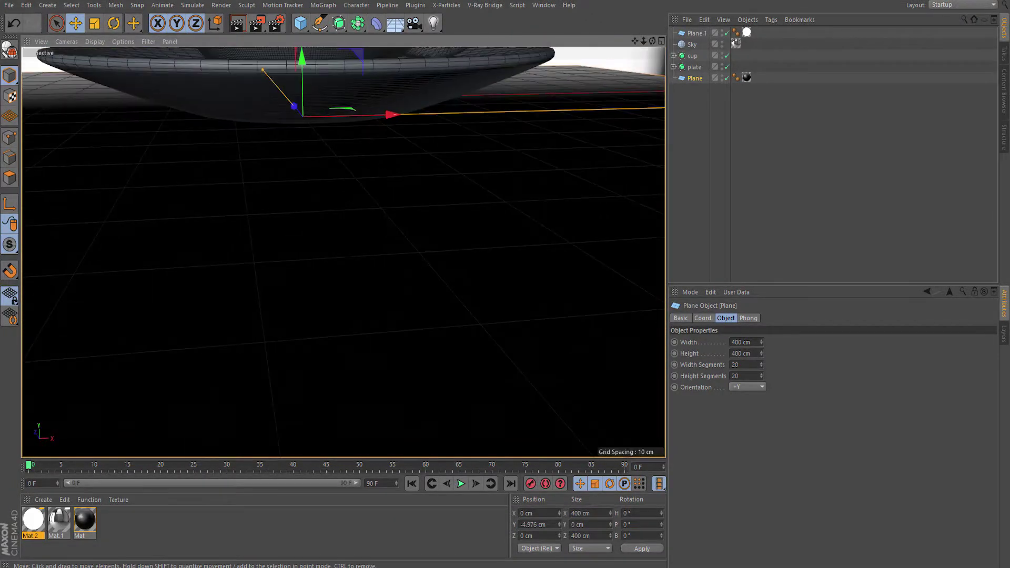
{"action": "left_click_drag", "start_coordinate": [354, 193], "coordinate": [368, 174], "text": "alt"}
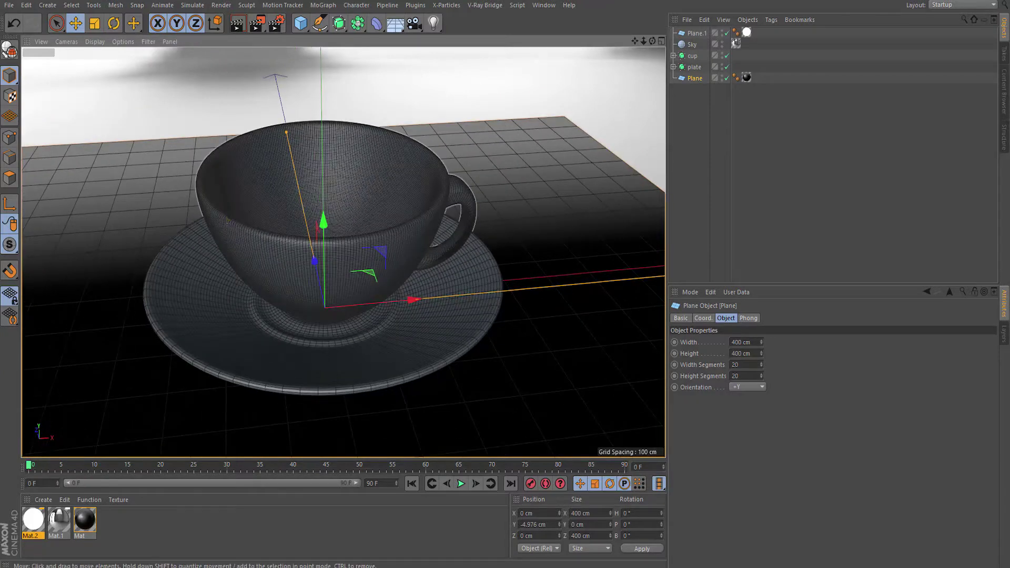
Create glass Mat.3 with colour off, transparency at refraction 1.33, and reflectance
{"action": "double_click", "coordinate": [263, 520]}
{"action": "double_click", "coordinate": [32, 520]}
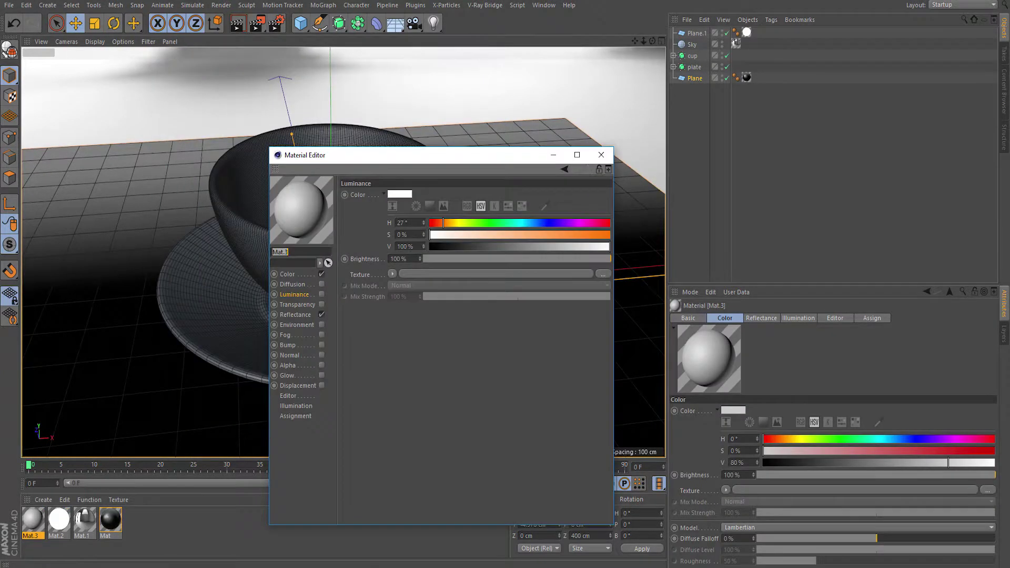
{"action": "left_click", "coordinate": [322, 274]}
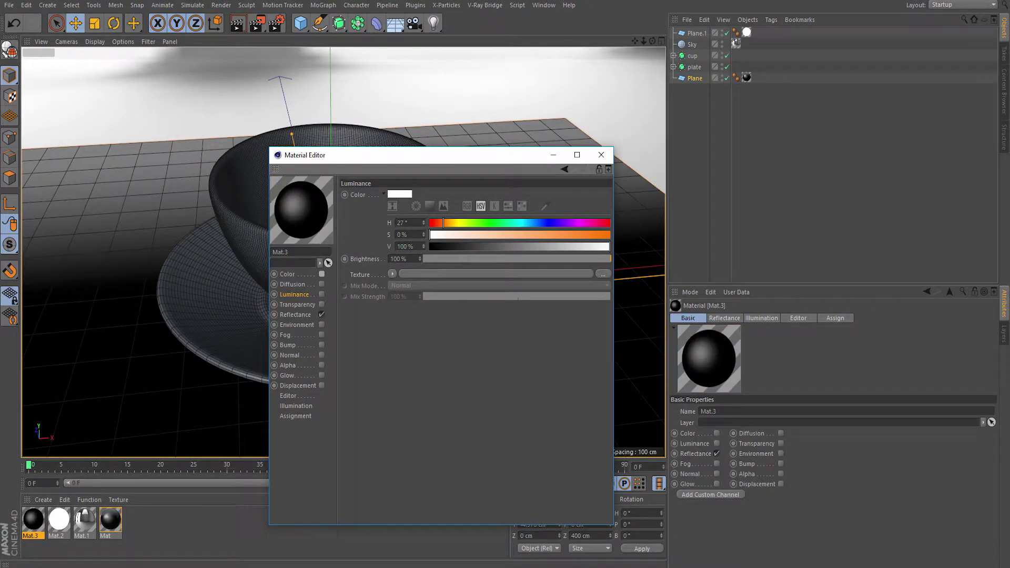
{"action": "left_click", "coordinate": [297, 304]}
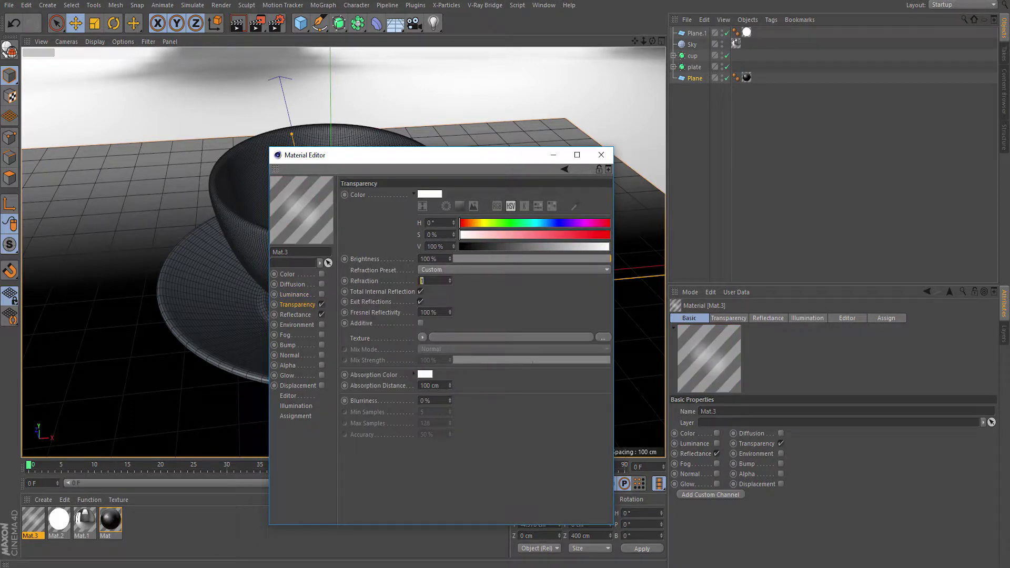
{"action": "type", "text": "1.33"}
{"action": "key", "text": "Return"}
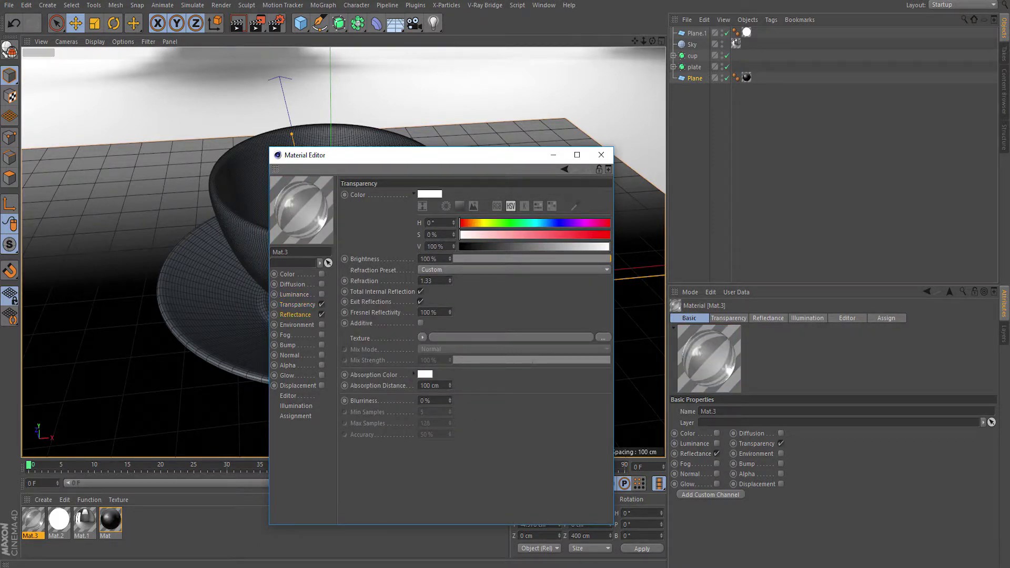
{"action": "left_click", "coordinate": [295, 315]}
{"action": "left_click", "coordinate": [601, 154]}
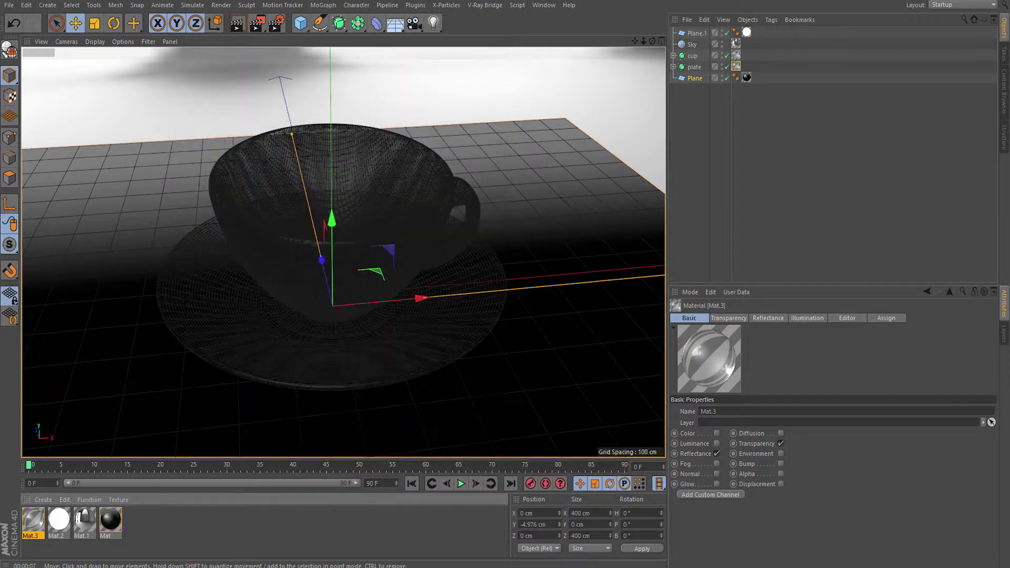
Render a quick preview of the glass cup and select the handle's lower edge
{"action": "key", "text": "ctrl+r"}
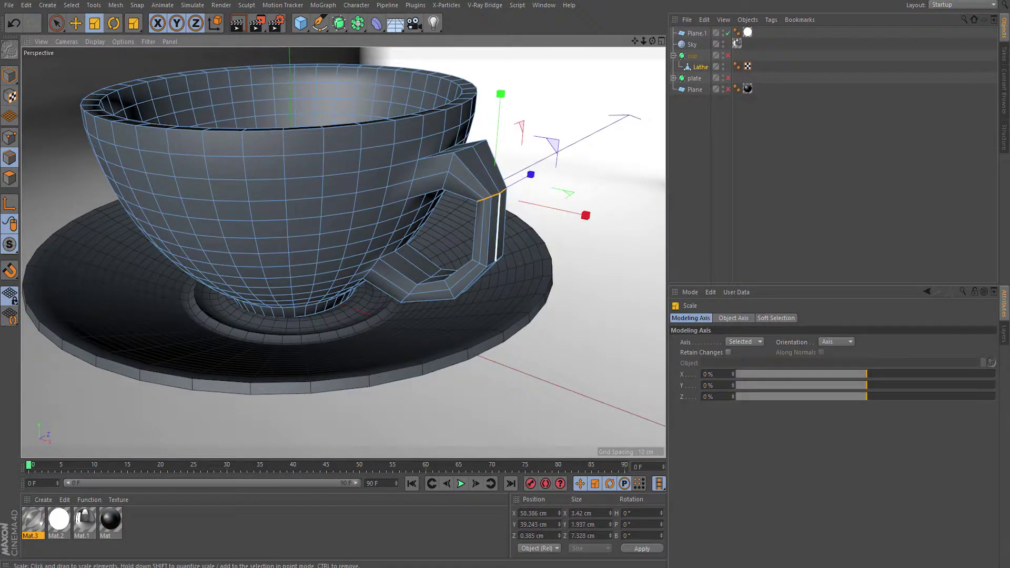
{"action": "left_click", "coordinate": [487, 260]}
{"action": "key", "text": "e"}
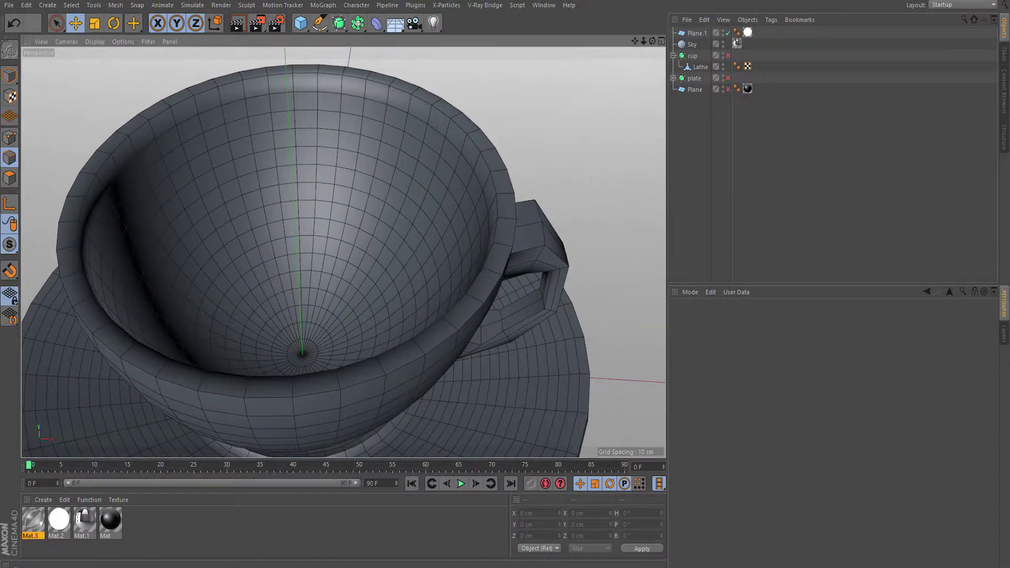
Look at the finished liquid scene for reference, then return to the teacup scene
{"action": "left_click", "coordinate": [543, 4]}
{"action": "left_click", "coordinate": [605, 269]}
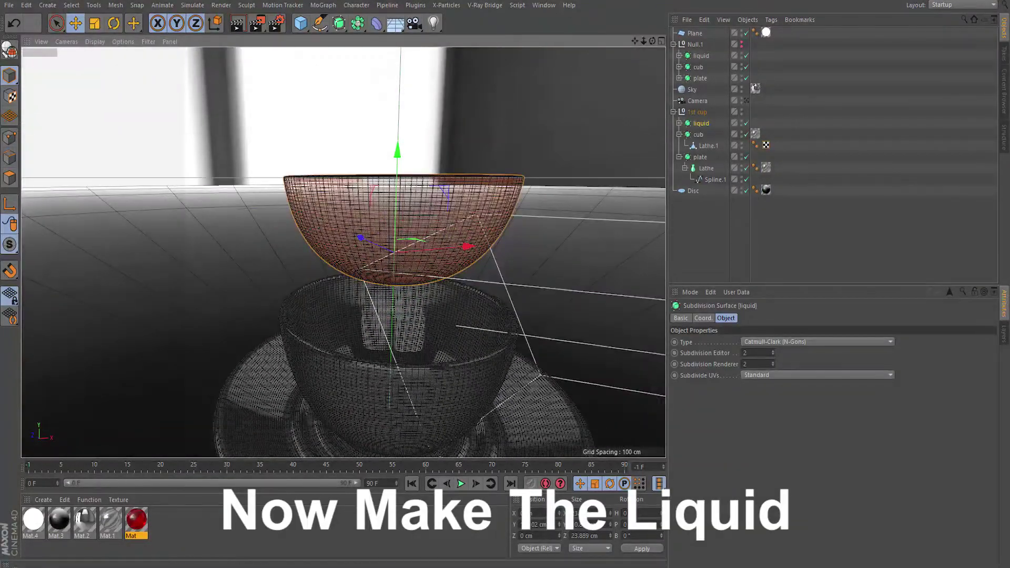
{"action": "left_click", "coordinate": [543, 4]}
{"action": "left_click", "coordinate": [579, 271]}
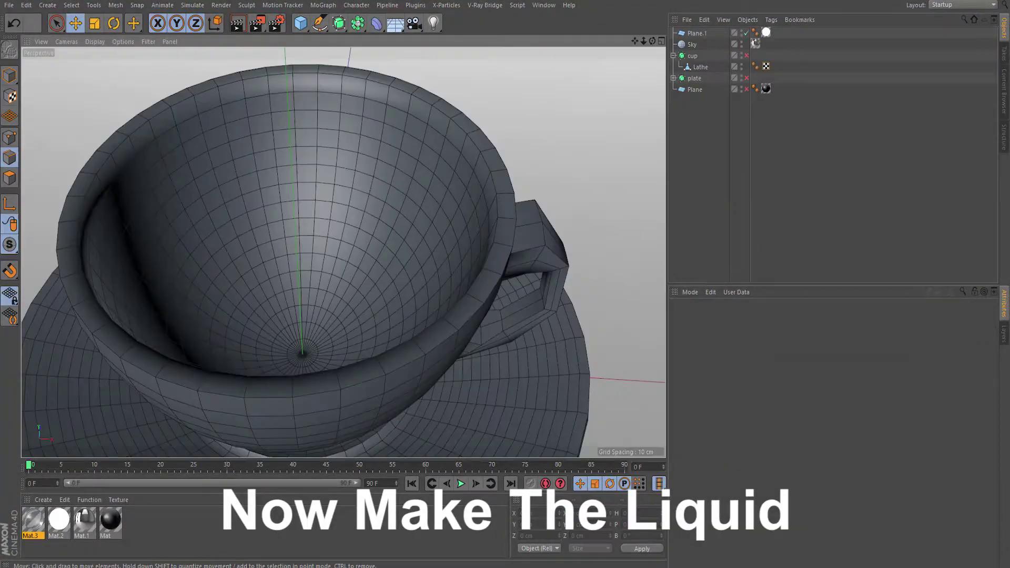
Select an inner edge loop of the cup's Lathe and convert it with Edge to Spline
{"action": "left_click", "coordinate": [578, 270]}
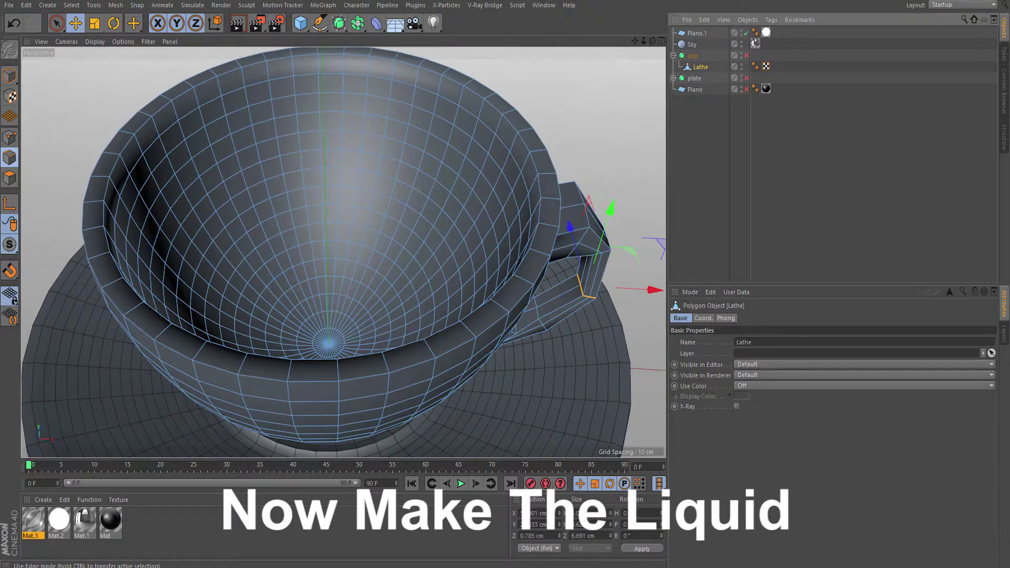
{"action": "mouse_move", "coordinate": [367, 332]}
{"action": "left_mouse_down", "text": "alt"}
{"action": "mouse_move", "coordinate": [519, 280]}
{"action": "mouse_move", "coordinate": [604, 273]}
{"action": "left_mouse_up", "text": "alt"}
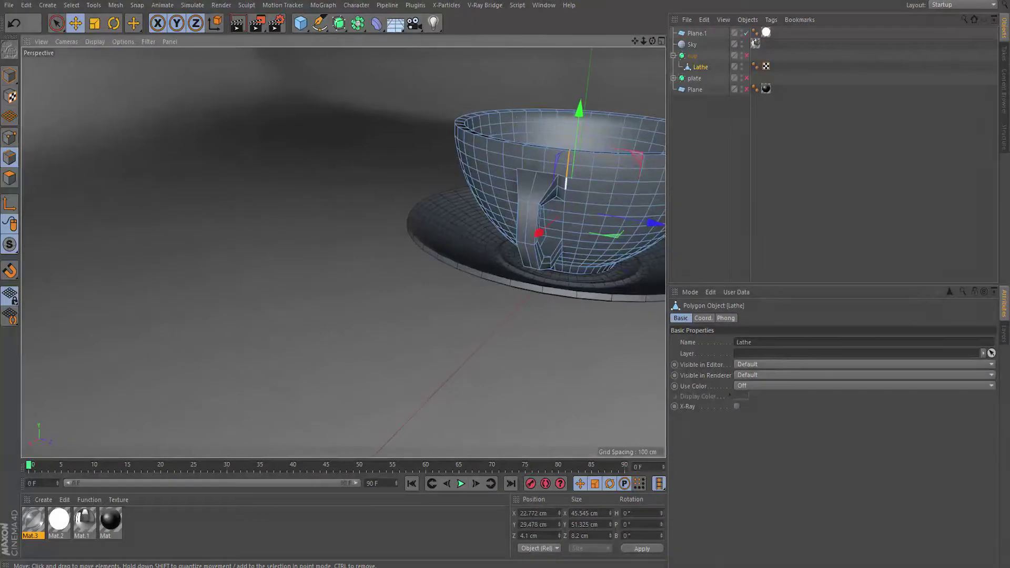
{"action": "left_click_drag", "start_coordinate": [566, 184], "coordinate": [479, 103], "text": "alt"}
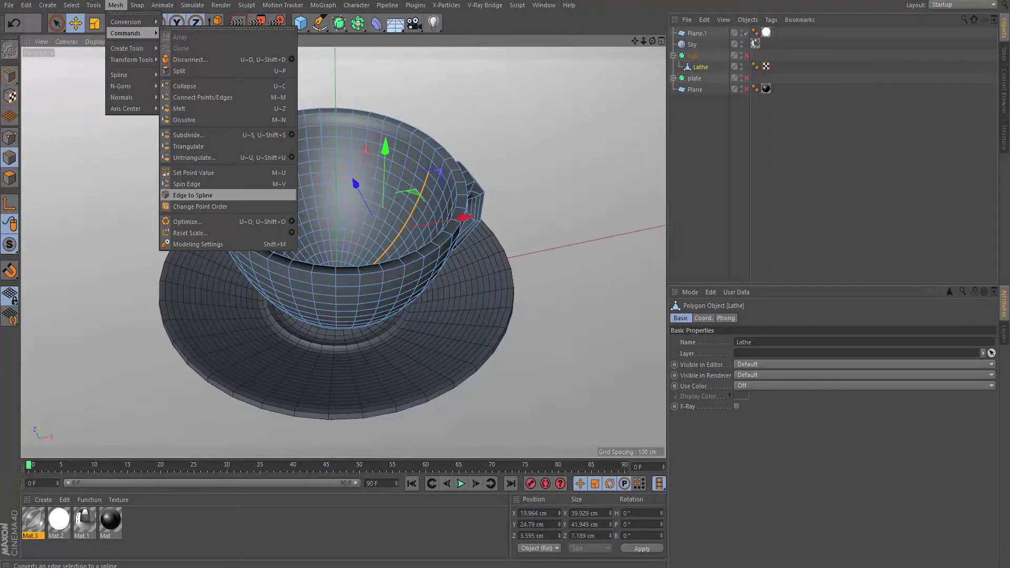
{"action": "left_click", "coordinate": [192, 195]}
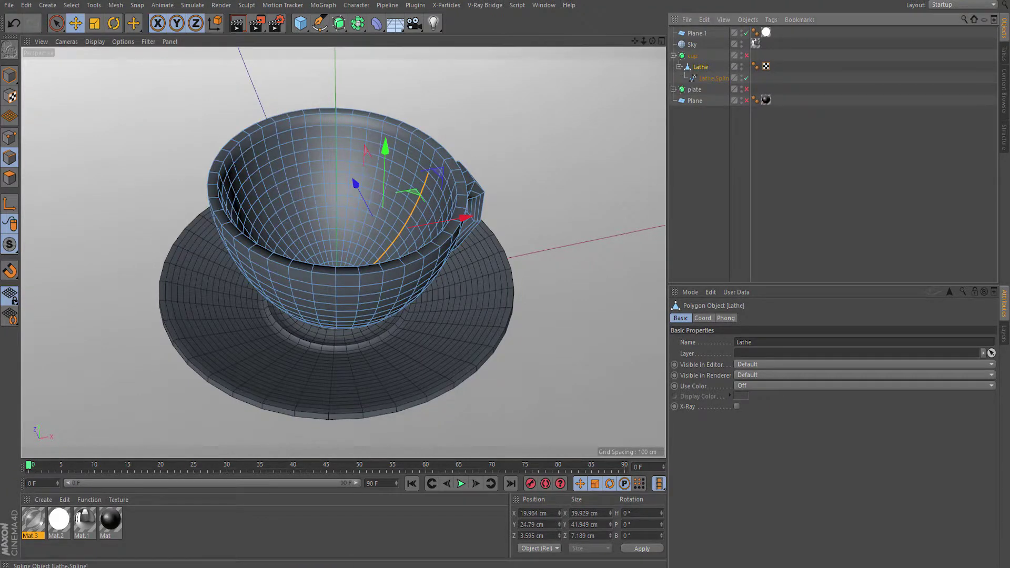
Move Lathe.Spline out of the cup hierarchy and spin it into a capped Lathe bowl
{"action": "left_click_drag", "start_coordinate": [714, 78], "coordinate": [694, 53]}
{"action": "left_click", "coordinate": [673, 67]}
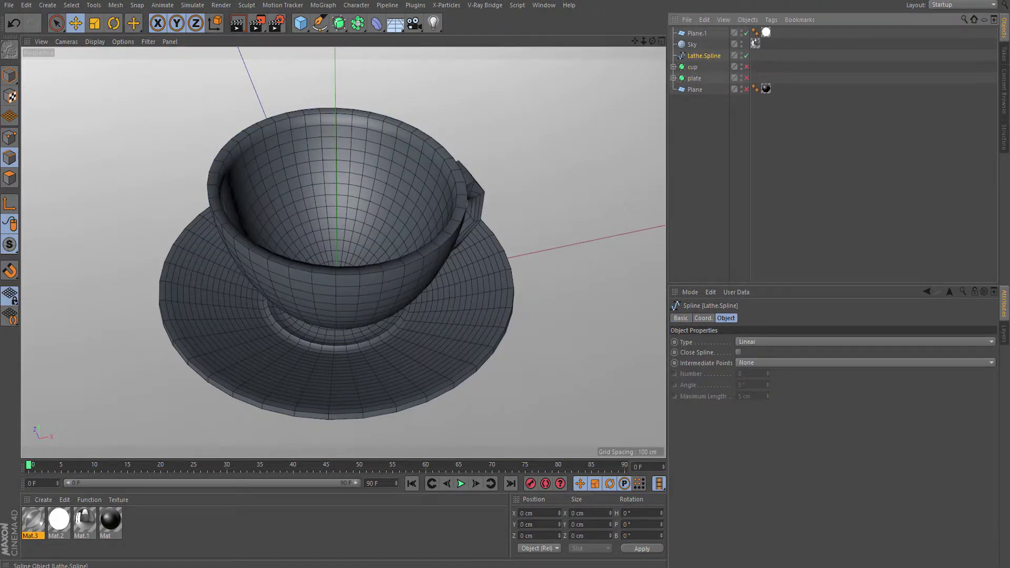
{"action": "left_click", "coordinate": [339, 23]}
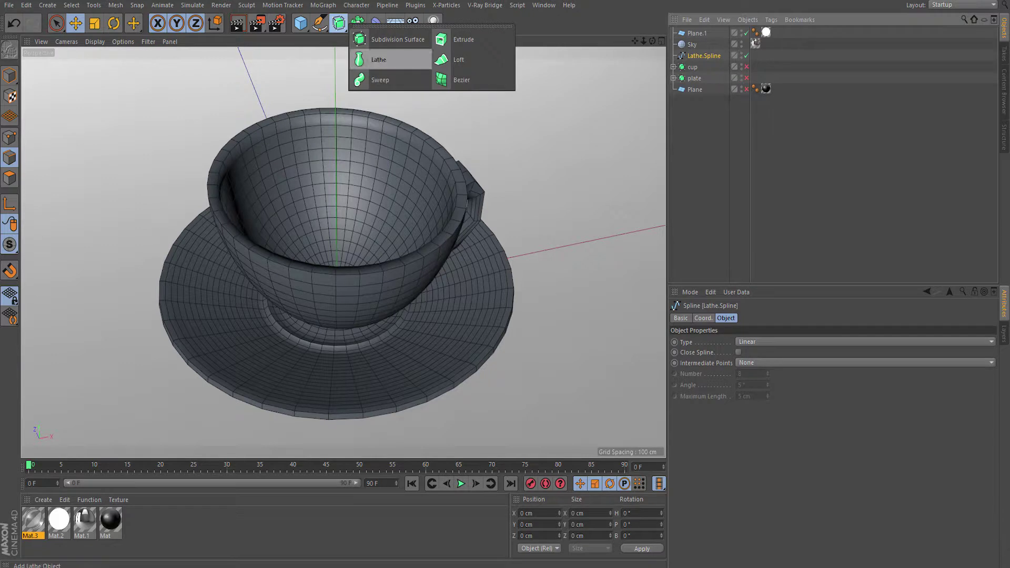
{"action": "left_click", "coordinate": [368, 58], "text": "alt"}
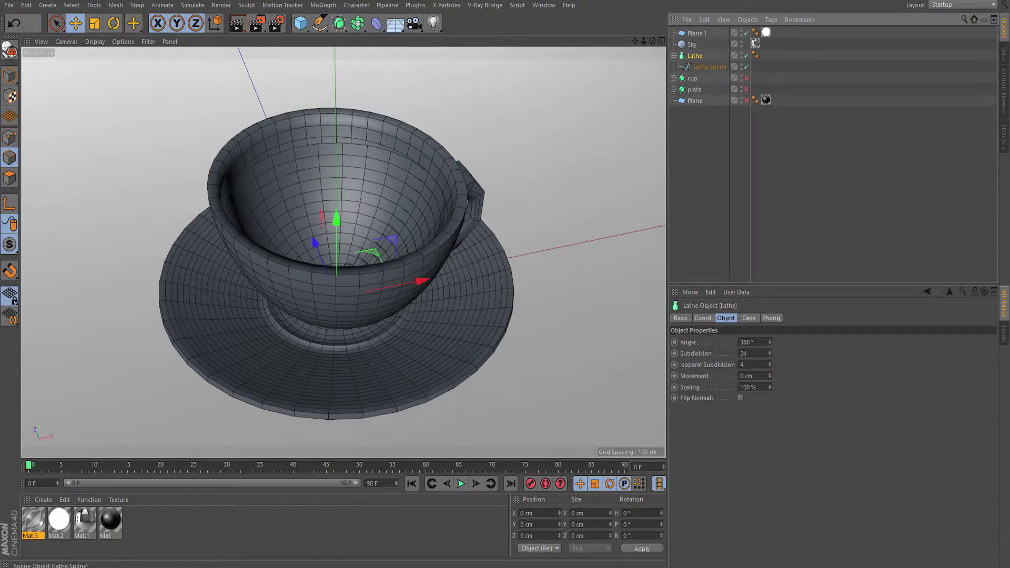
{"action": "left_click", "coordinate": [748, 318]}
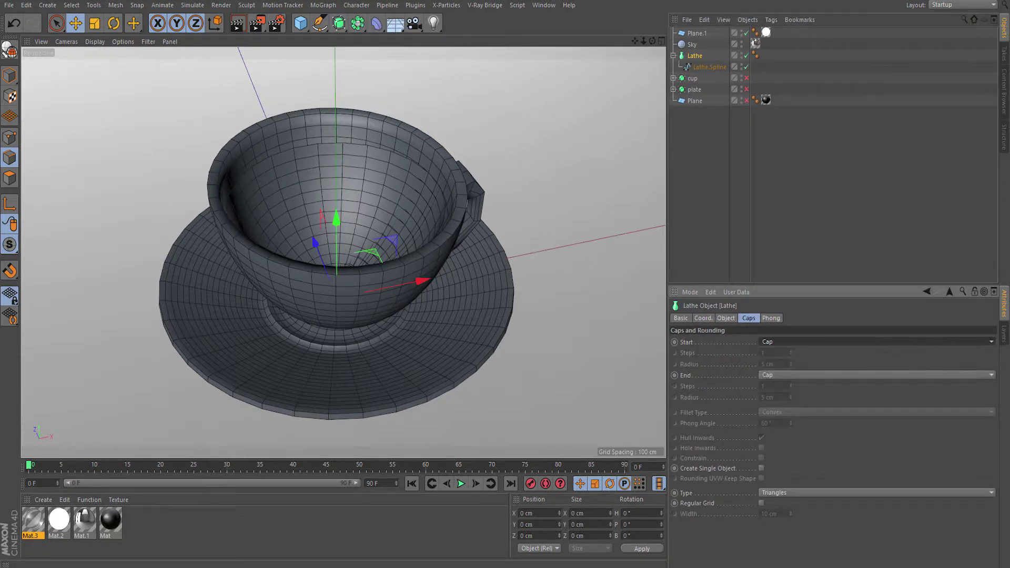
{"action": "scroll", "coordinate": [450, 175], "scroll_direction": "up", "scroll_amount": 2}
{"action": "left_click", "coordinate": [709, 67]}
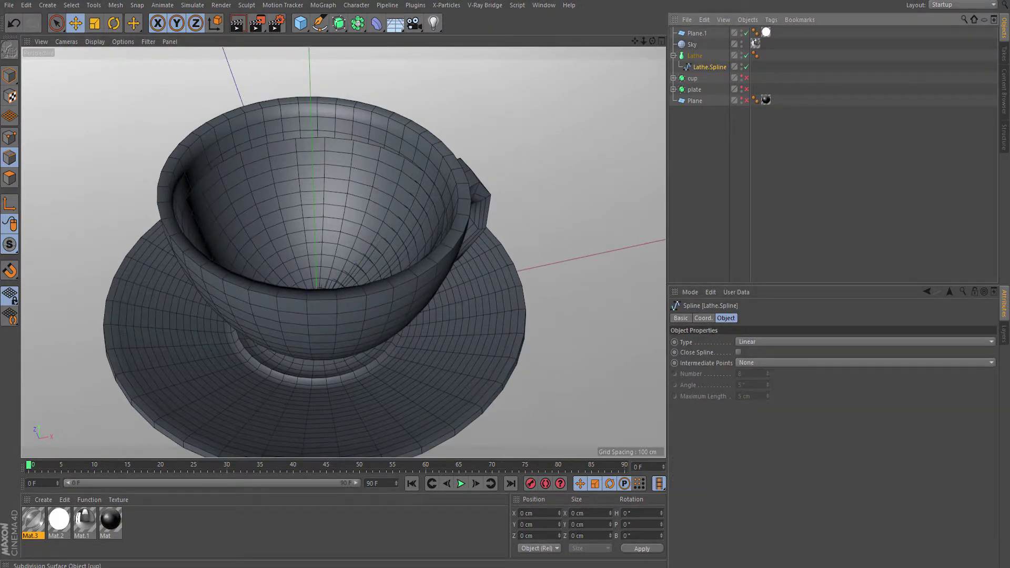
{"action": "key", "text": "F5"}
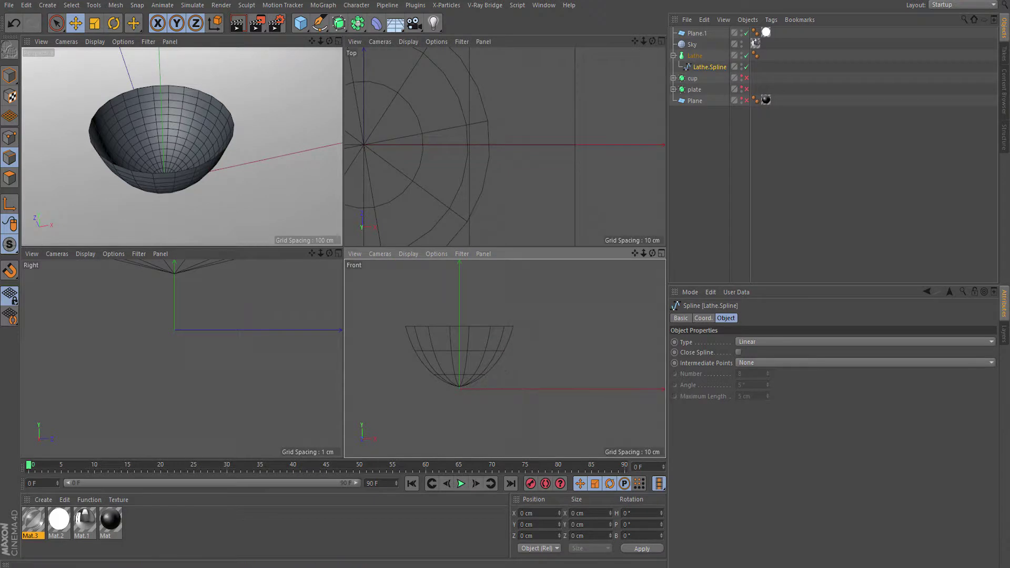
Hide the lathe and add a top profile point at X 0, raised to the rim height
{"action": "left_click", "coordinate": [745, 55]}
{"action": "left_click", "coordinate": [10, 138]}
{"action": "scroll", "coordinate": [463, 320], "scroll_direction": "up", "scroll_amount": 3}
{"action": "left_click", "coordinate": [320, 23]}
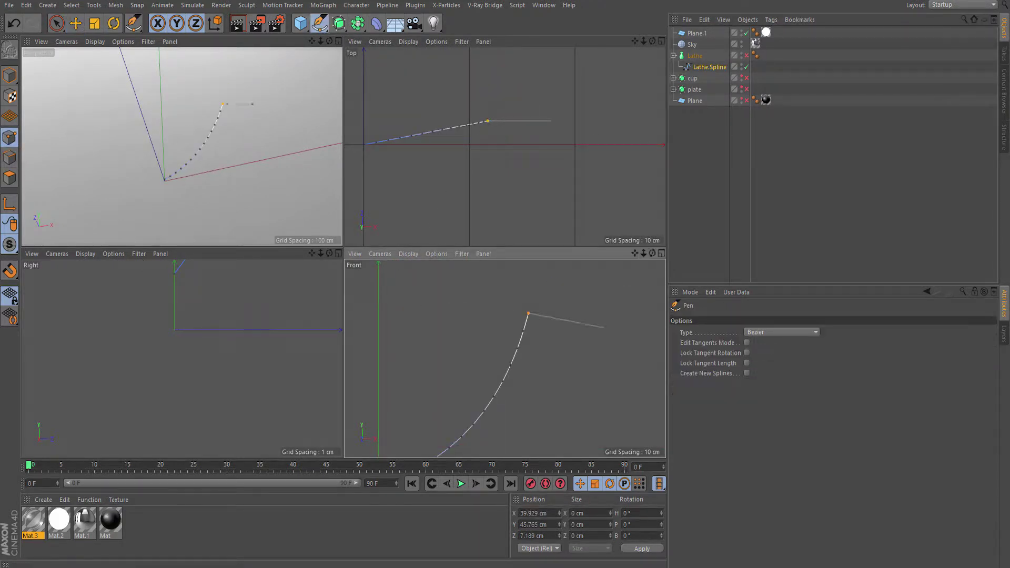
{"action": "left_click_drag", "start_coordinate": [379, 321], "coordinate": [388, 390]}
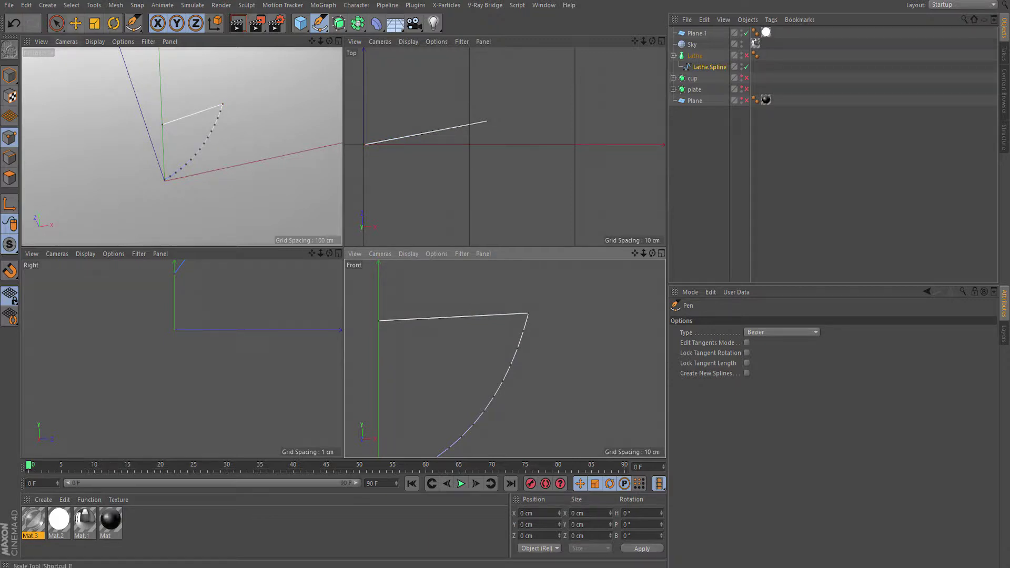
{"action": "key", "text": "e"}
{"action": "double_click", "coordinate": [533, 513]}
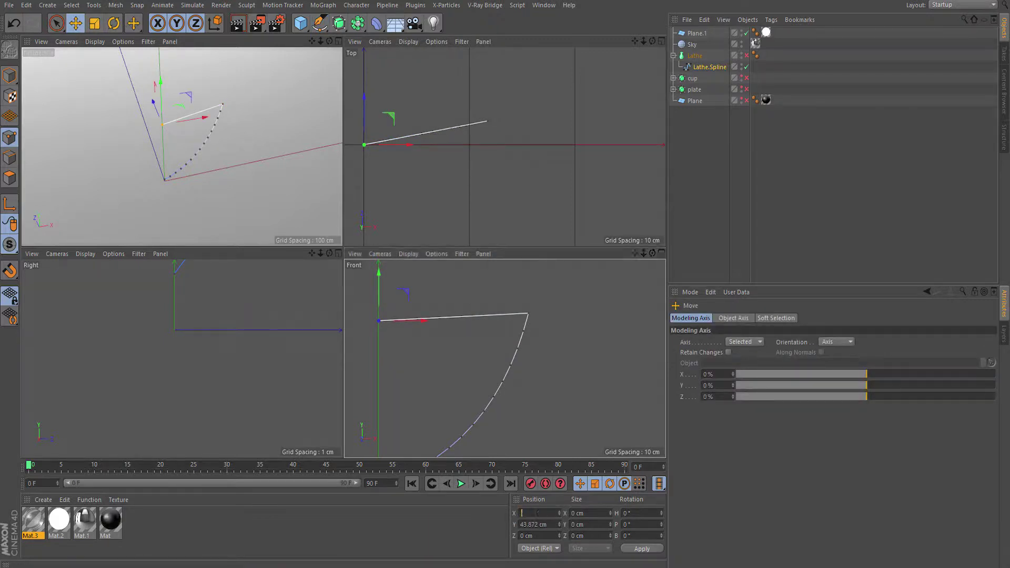
{"action": "scroll", "coordinate": [379, 320], "scroll_direction": "up", "scroll_amount": 5}
{"action": "left_click_drag", "start_coordinate": [382, 330], "coordinate": [382, 315]}
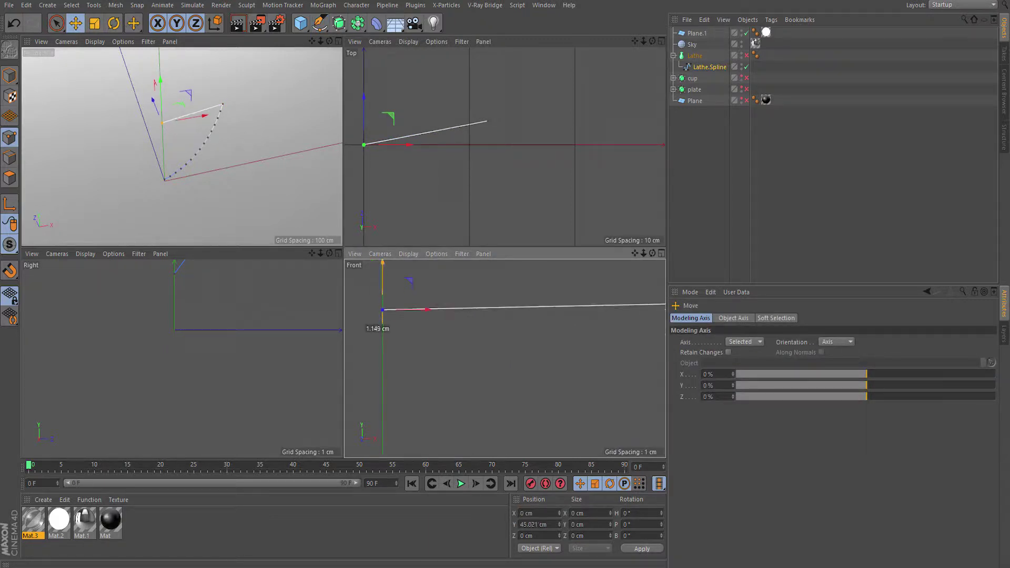
Chamfer the profile's outer top corner into a rounded rim, then return to object mode
{"action": "scroll", "coordinate": [523, 306], "scroll_direction": "down", "scroll_amount": 5}
{"action": "scroll", "coordinate": [584, 286], "scroll_direction": "up", "scroll_amount": 3}
{"action": "scroll", "coordinate": [571, 298], "scroll_direction": "up", "scroll_amount": 1}
{"action": "right_click", "coordinate": [571, 298]}
{"action": "left_click", "coordinate": [578, 389]}
{"action": "mouse_move", "coordinate": [541, 295]}
{"action": "left_mouse_down"}
{"action": "mouse_move", "coordinate": [533, 285]}
{"action": "mouse_move", "coordinate": [576, 286]}
{"action": "mouse_move", "coordinate": [542, 284]}
{"action": "left_mouse_up"}
{"action": "right_click", "coordinate": [554, 295]}
{"action": "key", "text": "Escape"}
{"action": "scroll", "coordinate": [542, 290], "scroll_direction": "up", "scroll_amount": 3}
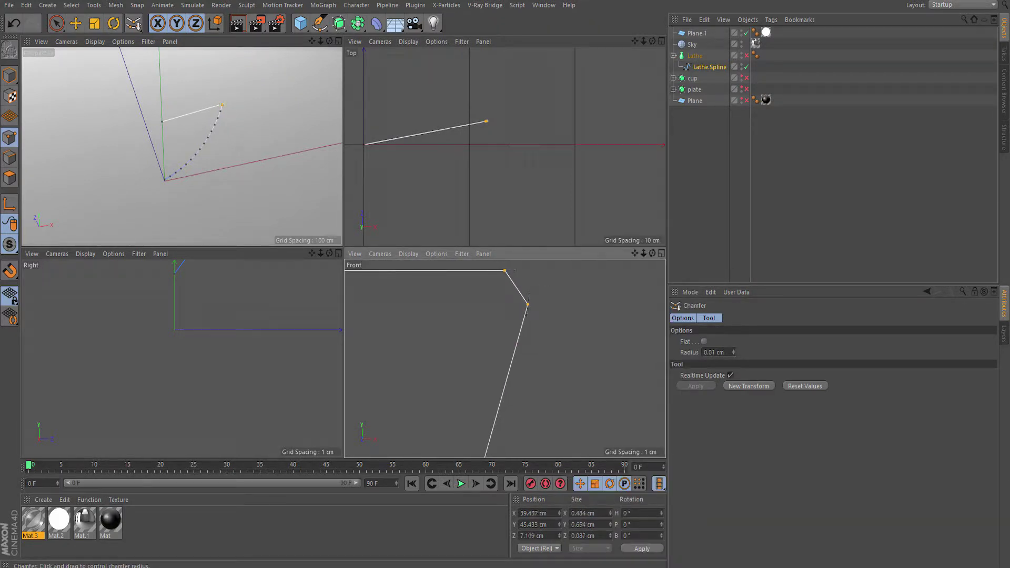
{"action": "left_click", "coordinate": [75, 23]}
{"action": "left_click", "coordinate": [9, 75]}
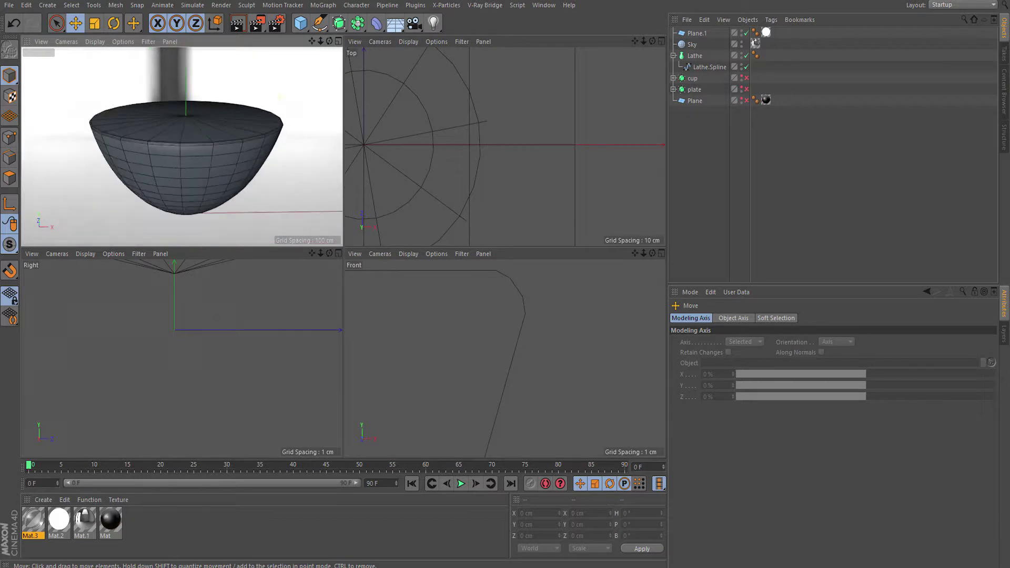
Raise the liquid Lathe's subdivisions to 42
{"action": "left_click", "coordinate": [709, 66]}
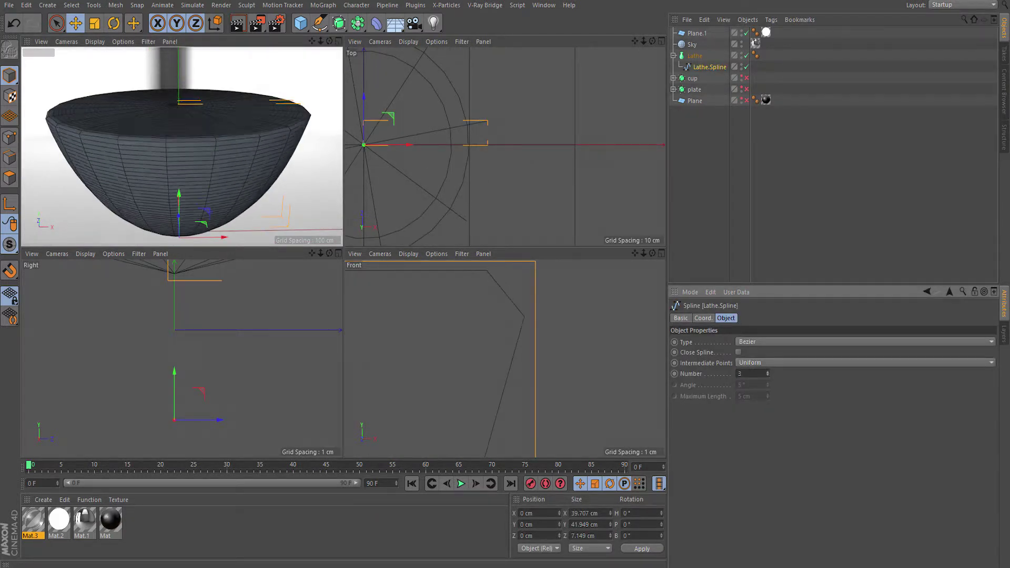
{"action": "key", "text": "Up"}
{"action": "left_click", "coordinate": [725, 318]}
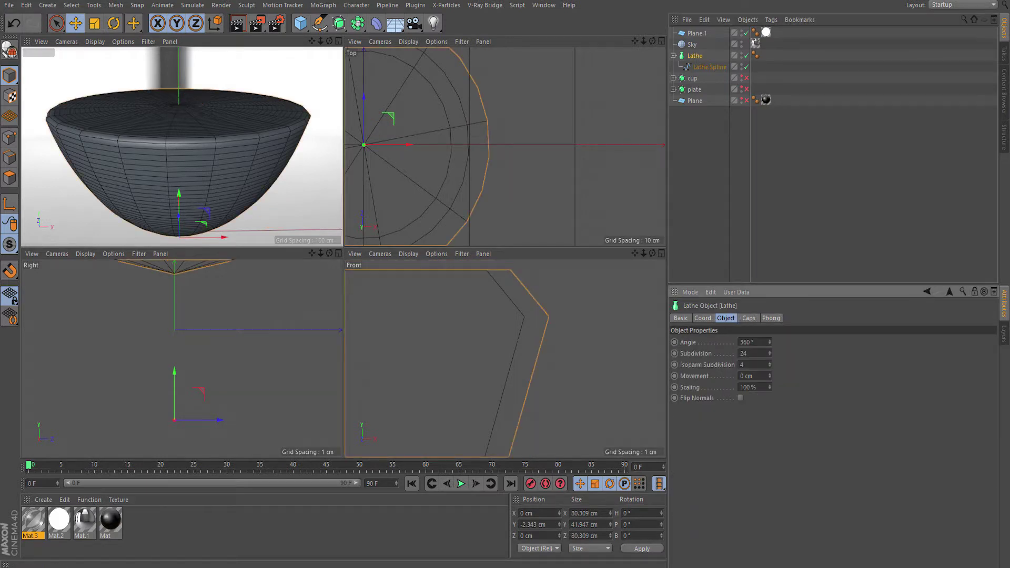
{"action": "left_click_drag", "start_coordinate": [769, 353], "coordinate": [769, 336]}
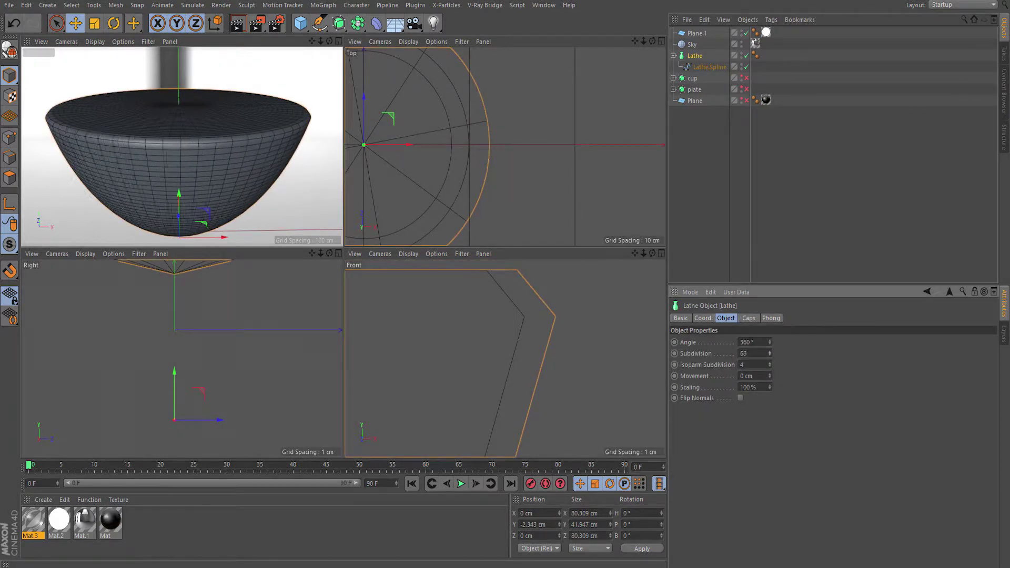
Give Lathe.Spline 4 uniform intermediate points and enlarge the perspective view
{"action": "left_click", "coordinate": [710, 67]}
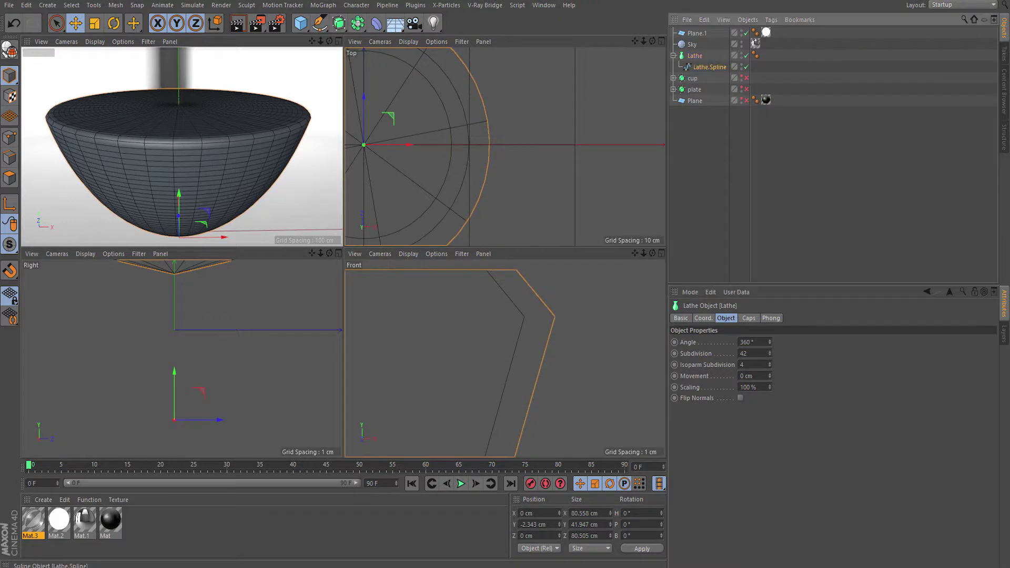
{"action": "left_click", "coordinate": [746, 373]}
{"action": "key", "text": "Return"}
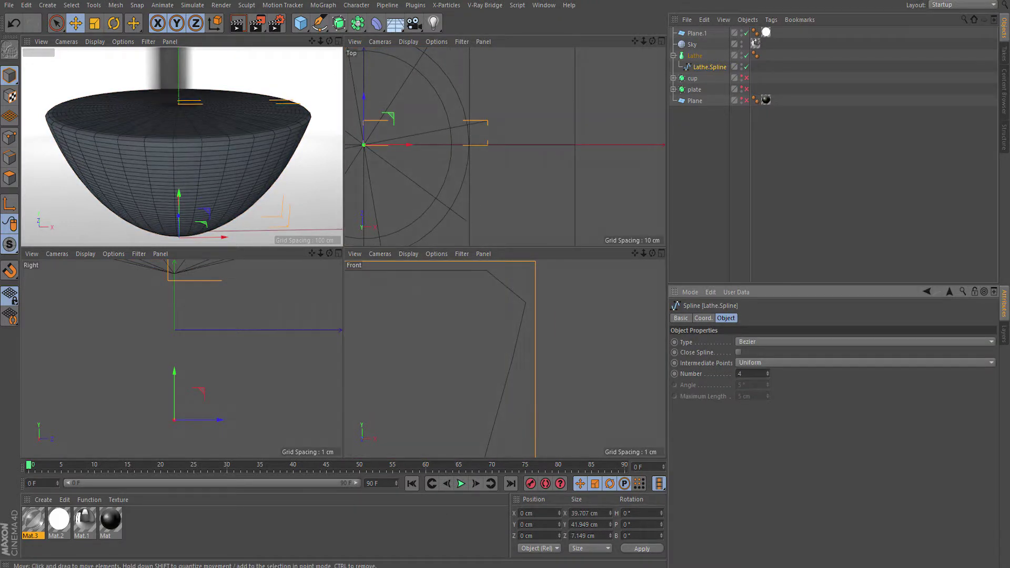
{"action": "key", "text": "F1"}
{"action": "scroll", "coordinate": [342, 253], "scroll_direction": "up", "scroll_amount": 3}
Wrap the Lathe in a Subdivision Surface at editor level 1 and preview a quick render
{"action": "left_click", "coordinate": [694, 56]}
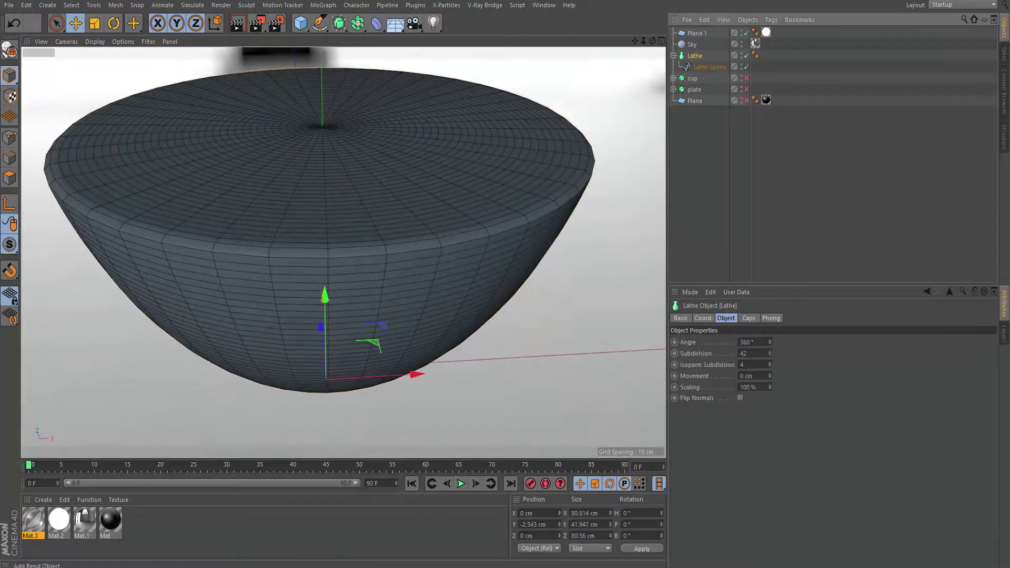
{"action": "left_click", "coordinate": [339, 22], "text": "alt"}
{"action": "left_click", "coordinate": [758, 352]}
{"action": "type", "text": "1"}
{"action": "key", "text": "Tab"}
{"action": "type", "text": "1"}
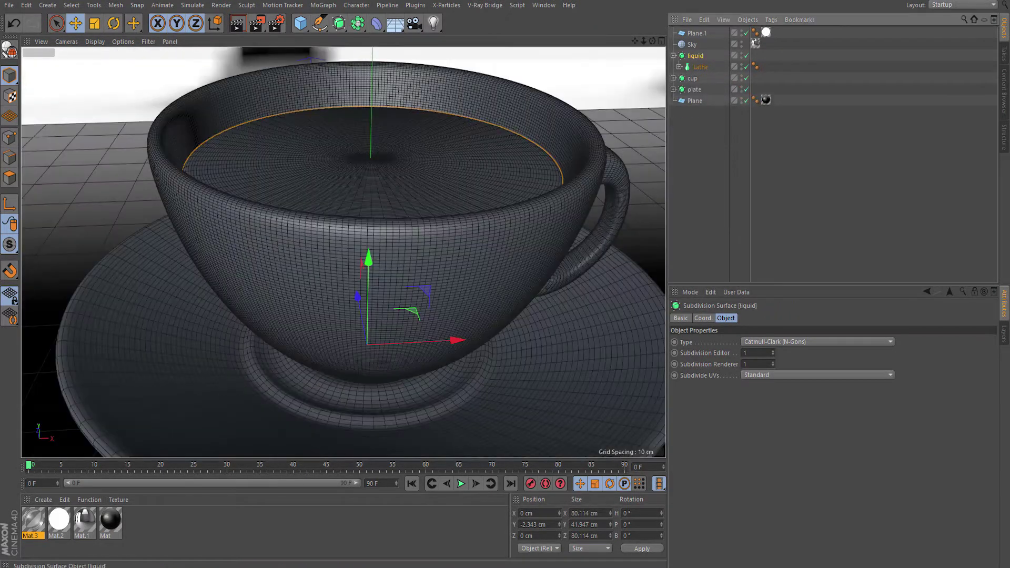
{"action": "key", "text": "ctrl+r"}
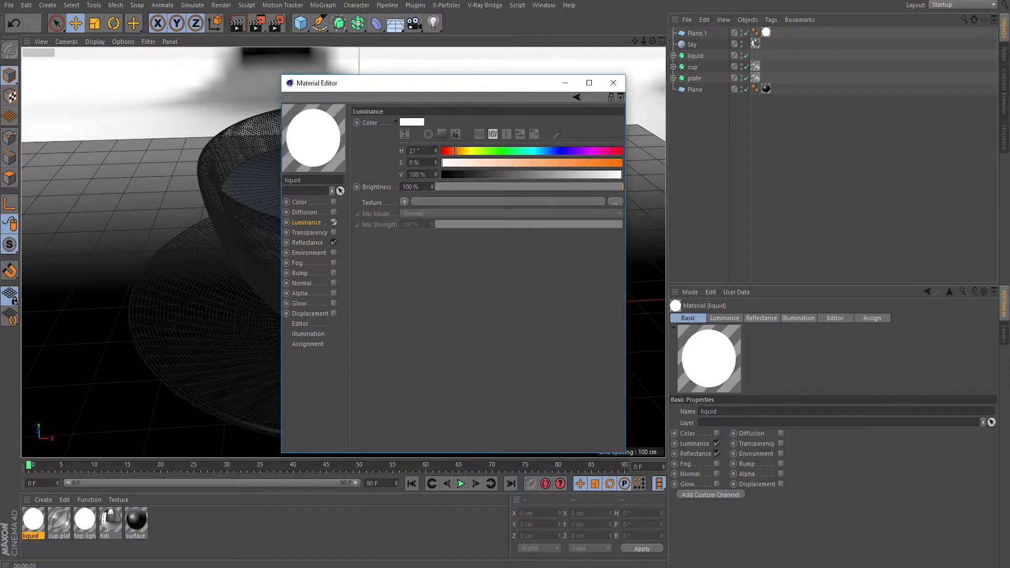
Tint the liquid material's luminance, give it yellow absorption colour and refraction 1.5
{"action": "left_click_drag", "start_coordinate": [455, 150], "coordinate": [461, 151]}
{"action": "left_click", "coordinate": [412, 122]}
{"action": "left_click_drag", "start_coordinate": [385, 122], "coordinate": [391, 122]}
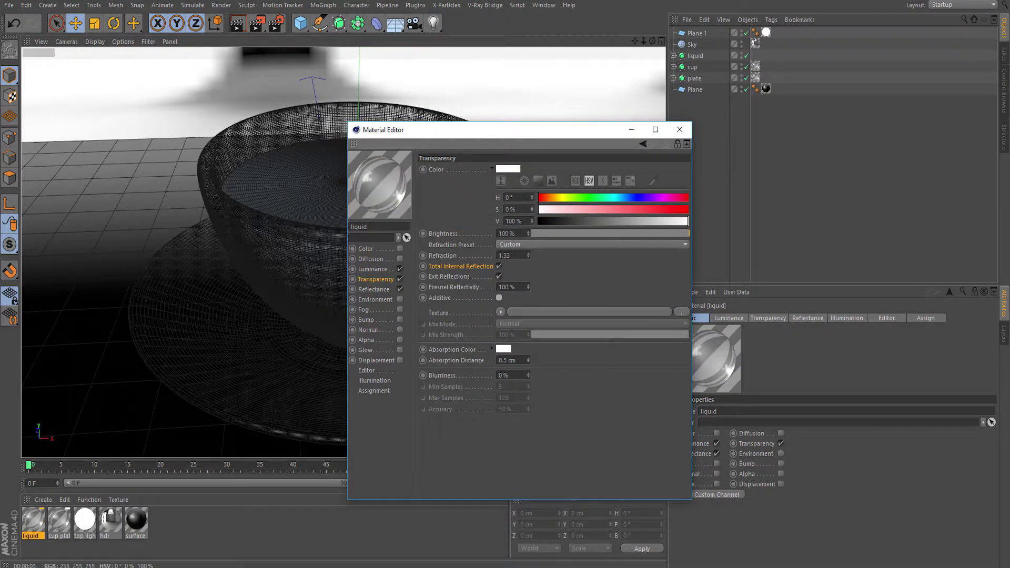
{"action": "left_click", "coordinate": [503, 349]}
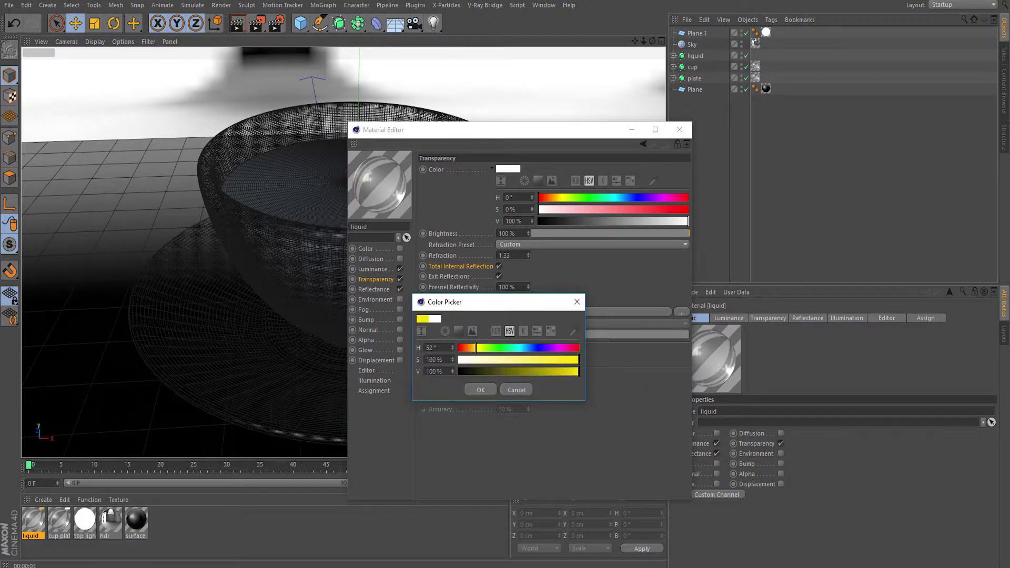
{"action": "key", "text": "Return"}
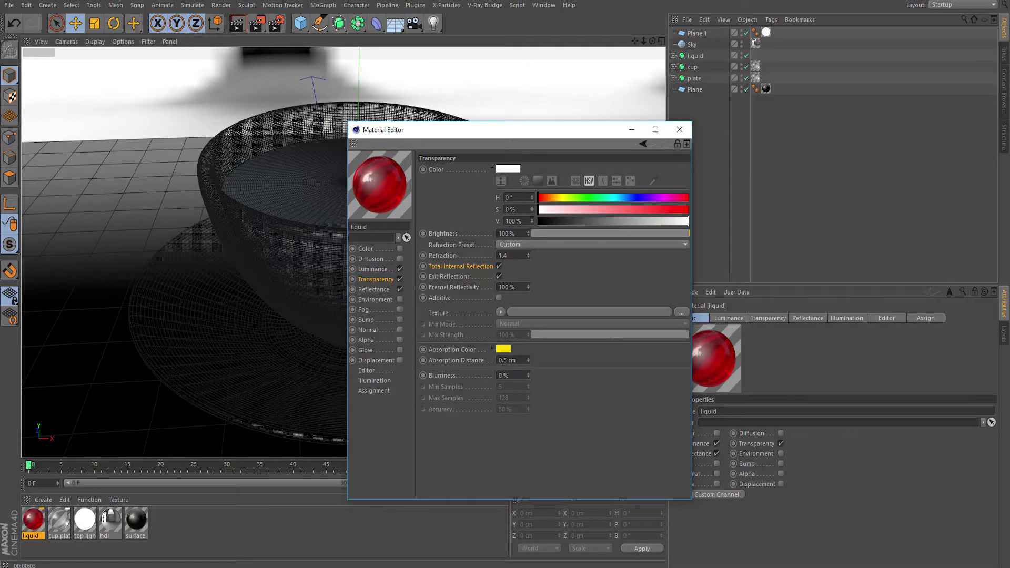
{"action": "type", "text": ".5"}
{"action": "key", "text": "Return"}
{"action": "left_click", "coordinate": [373, 290]}
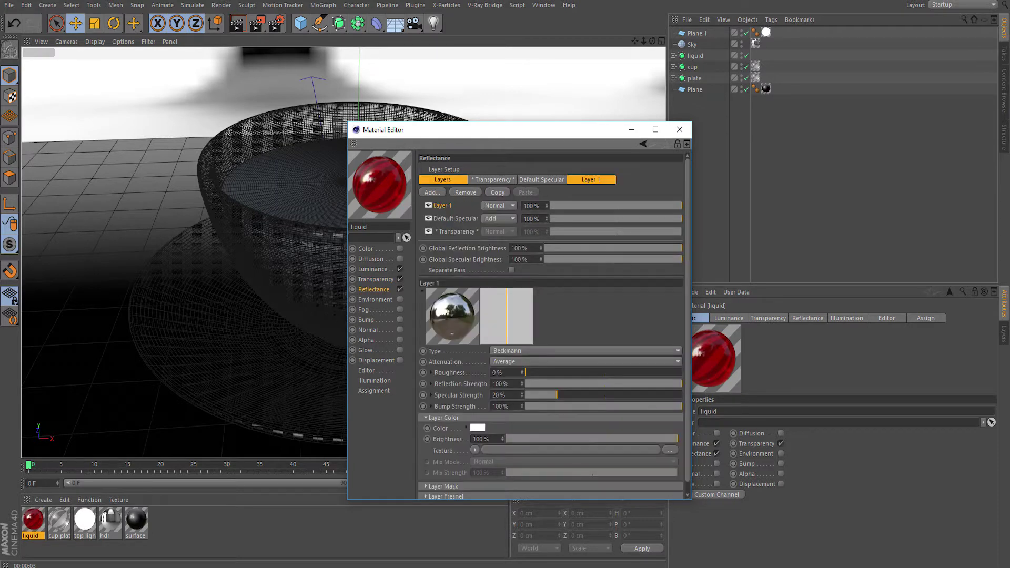
{"action": "left_click", "coordinate": [679, 129]}
Add a Beckmann reflection layer to the cup plate material
{"action": "double_click", "coordinate": [59, 519]}
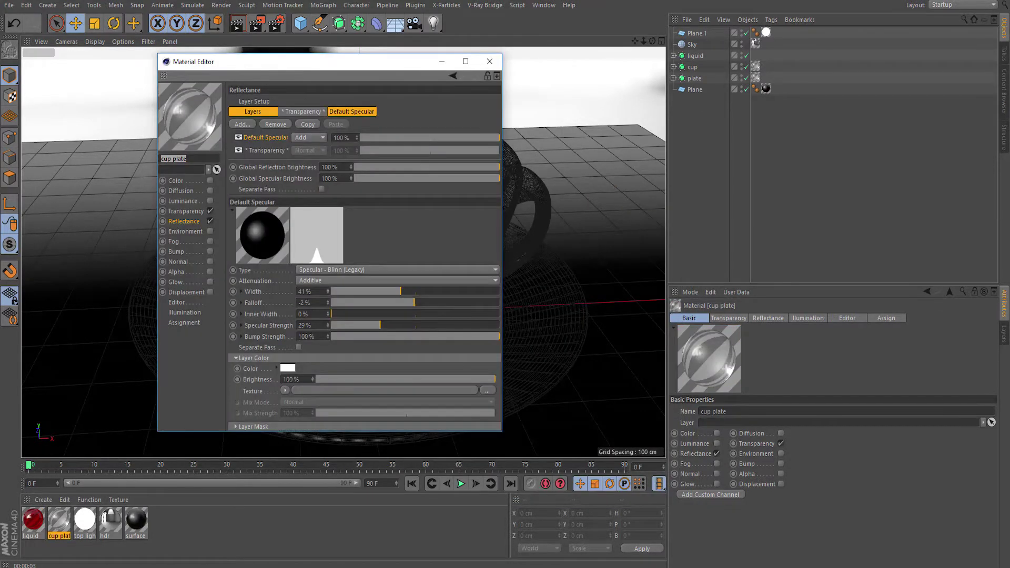
{"action": "left_click", "coordinate": [243, 124]}
{"action": "left_click", "coordinate": [279, 213]}
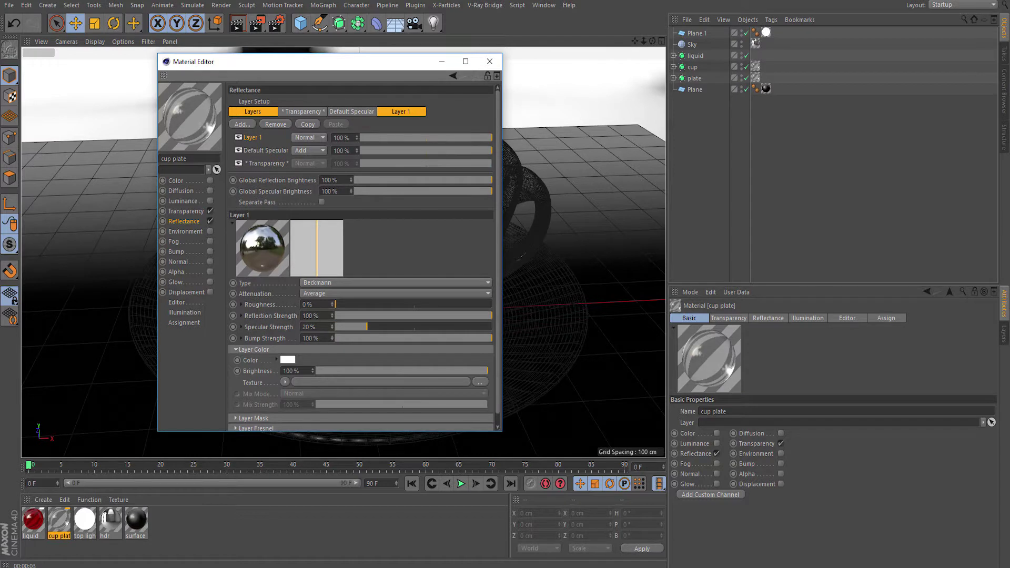
{"action": "left_click", "coordinate": [489, 61]}
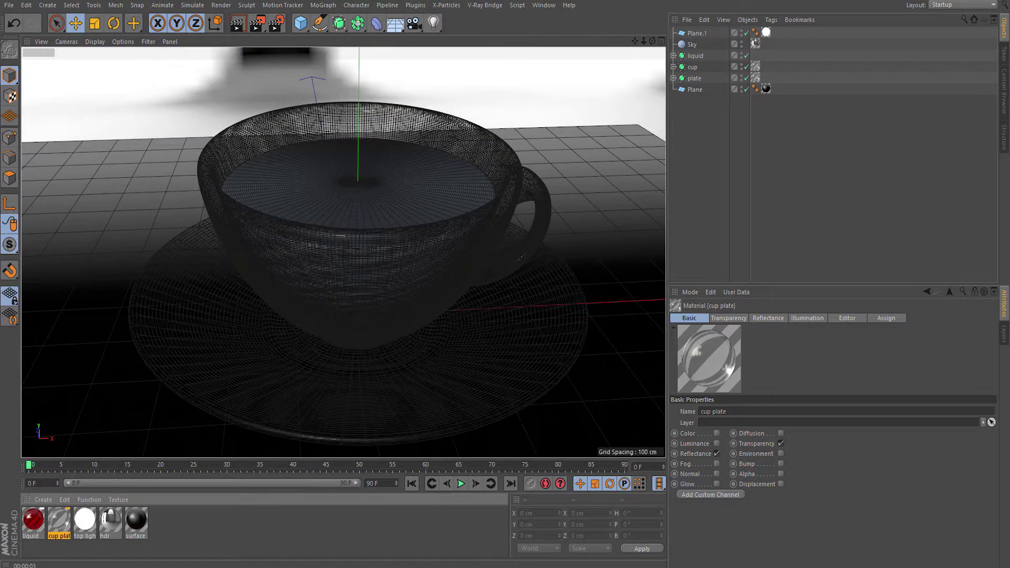
Apply the liquid material to the liquid object and stretch the floor plane much wider
{"action": "left_click_drag", "start_coordinate": [33, 519], "coordinate": [696, 55]}
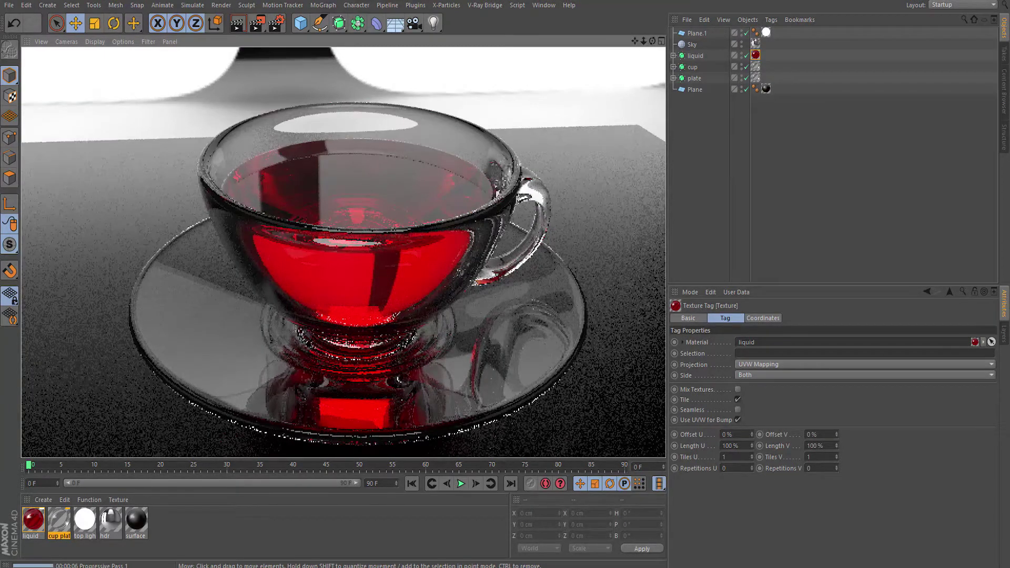
{"action": "left_click", "coordinate": [410, 405]}
{"action": "scroll", "coordinate": [410, 406], "scroll_direction": "down", "scroll_amount": 3}
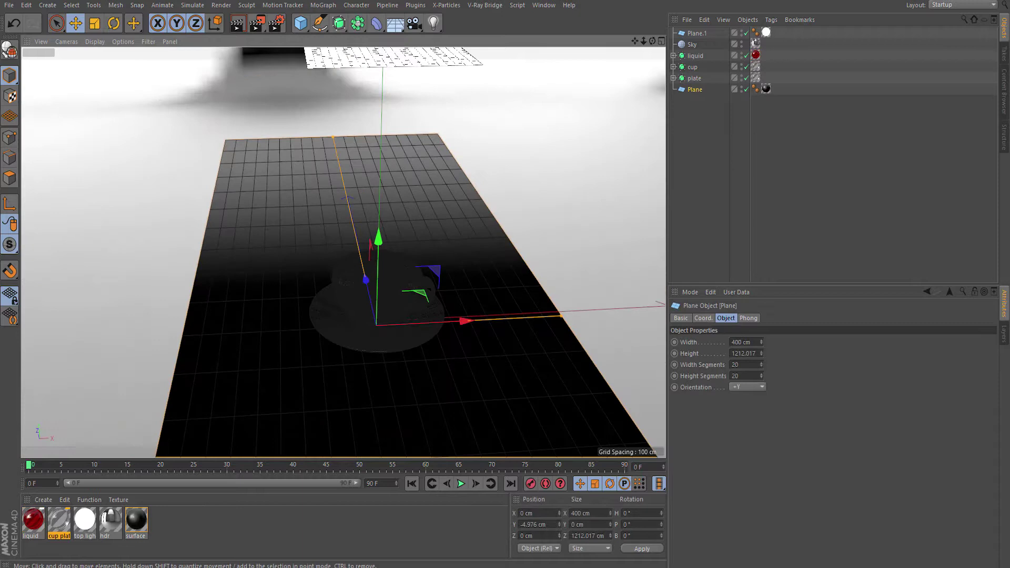
{"action": "left_click_drag", "start_coordinate": [571, 314], "coordinate": [657, 315]}
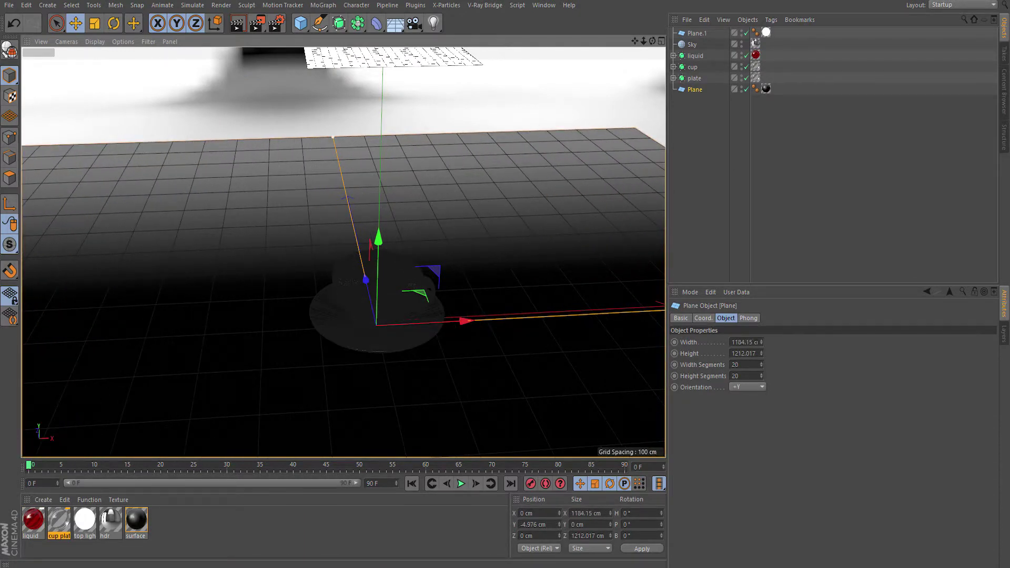
{"action": "scroll", "coordinate": [406, 347], "scroll_direction": "up", "scroll_amount": 3}
{"action": "scroll", "coordinate": [405, 347], "scroll_direction": "up", "scroll_amount": 4}
Add a camera with an F-Stop of 8 and open the render settings
{"action": "left_click", "coordinate": [413, 23]}
{"action": "left_click", "coordinate": [759, 352]}
{"action": "key", "text": "ctrl+b"}
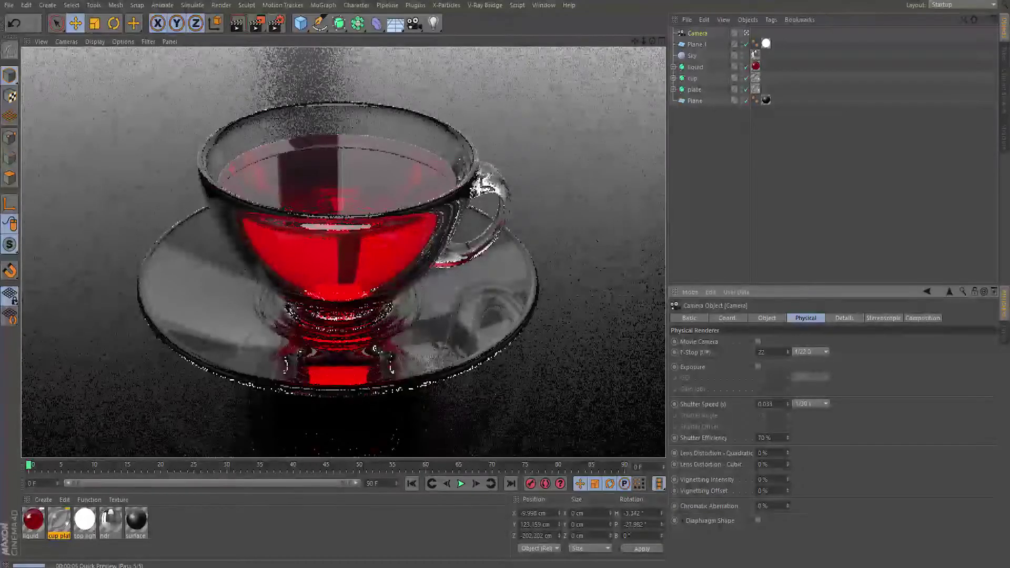
Test the camera at an f/1.0 aperture, then set its F-Stop to f/8.0
{"action": "left_click", "coordinate": [810, 352]}
{"action": "left_click", "coordinate": [809, 35]}
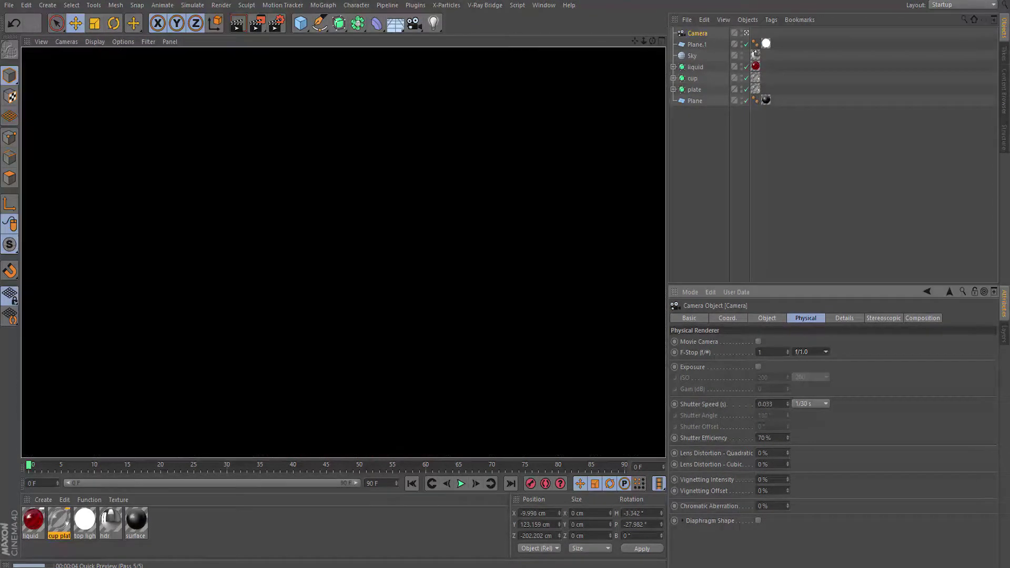
{"action": "left_click", "coordinate": [810, 351]}
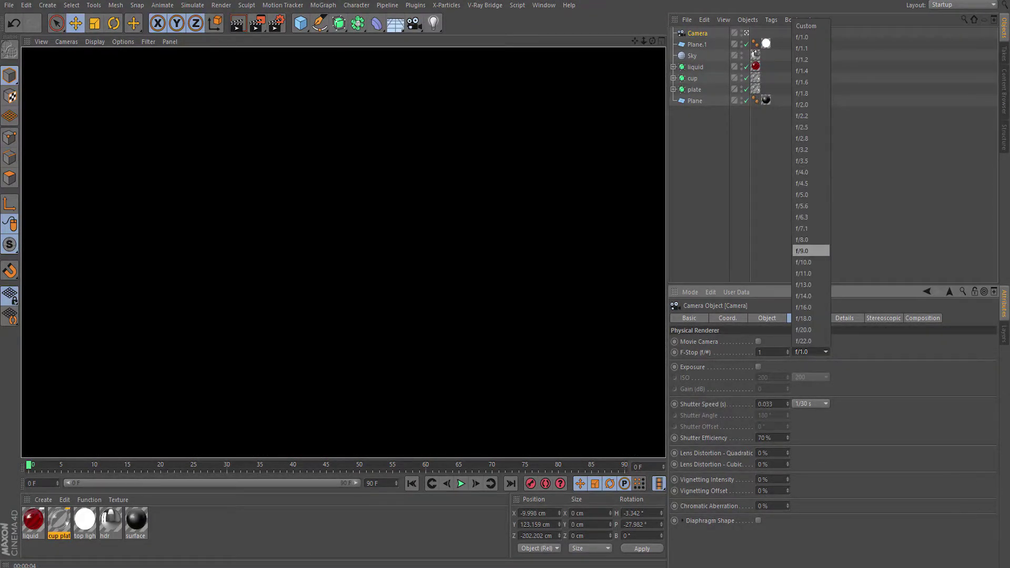
{"action": "left_click", "coordinate": [809, 239]}
{"action": "scroll", "coordinate": [343, 253], "scroll_direction": "up", "scroll_amount": 5}
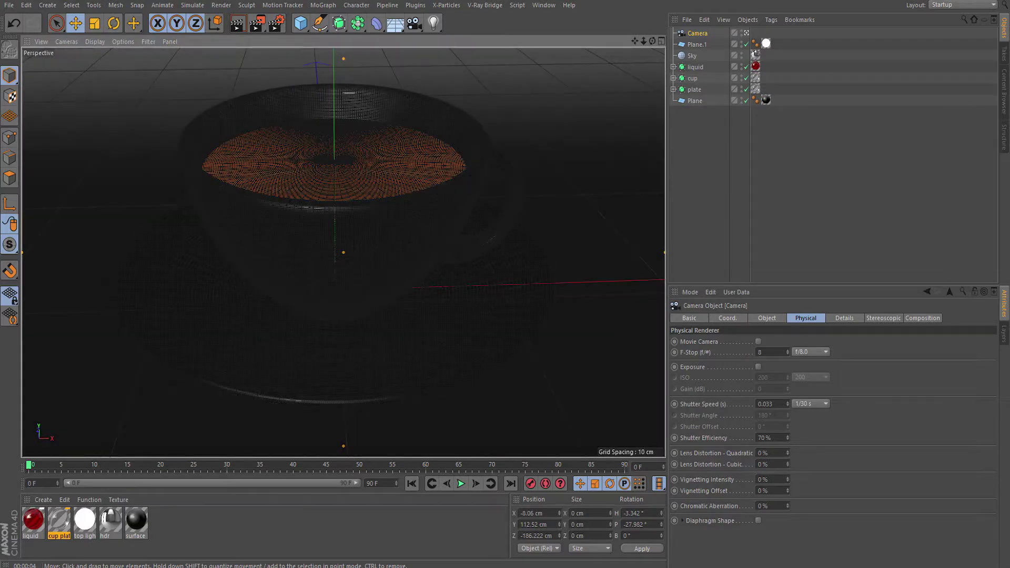
Reposition the camera closer to the cup, adjusting its view angle
{"action": "left_click", "coordinate": [727, 317]}
{"action": "right_click_drag", "start_coordinate": [652, 41], "coordinate": [625, 41]}
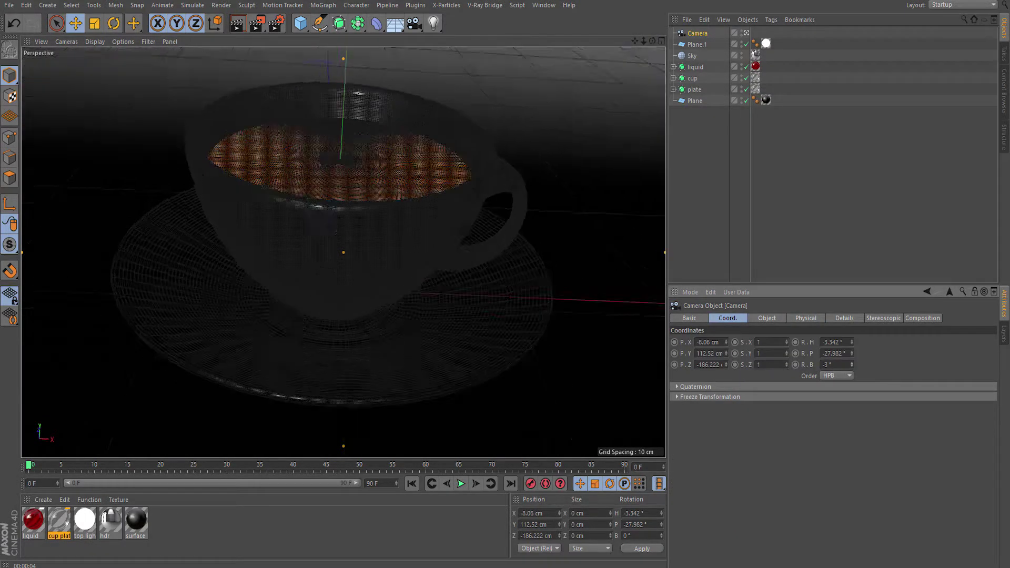
{"action": "right_click_drag", "start_coordinate": [556, 316], "coordinate": [488, 171], "text": "alt"}
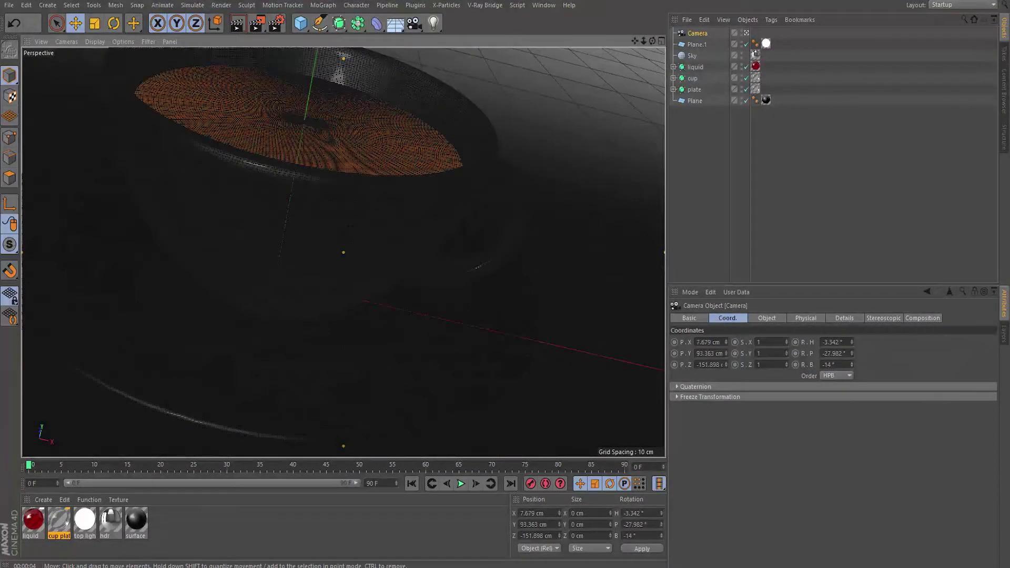
{"action": "scroll", "coordinate": [342, 253], "scroll_direction": "down", "scroll_amount": 3}
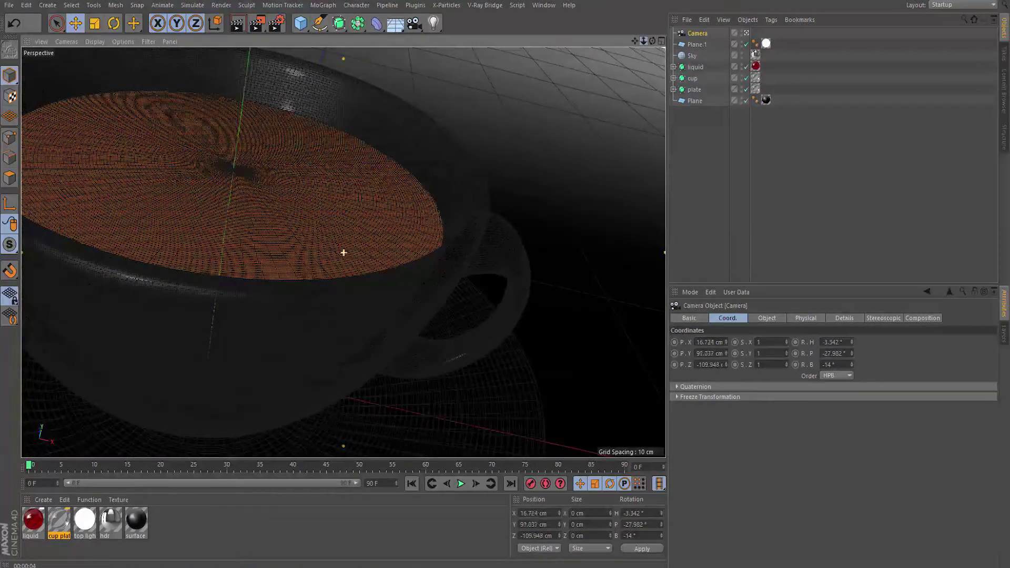
{"action": "scroll", "coordinate": [342, 252], "scroll_direction": "down", "scroll_amount": 1}
{"action": "scroll", "coordinate": [341, 252], "scroll_direction": "down", "scroll_amount": 1}
{"action": "scroll", "coordinate": [342, 252], "scroll_direction": "down", "scroll_amount": 1}
Group liquid, cup and plate under a Null, copy it back along Z, and render
{"action": "left_click", "coordinate": [694, 66]}
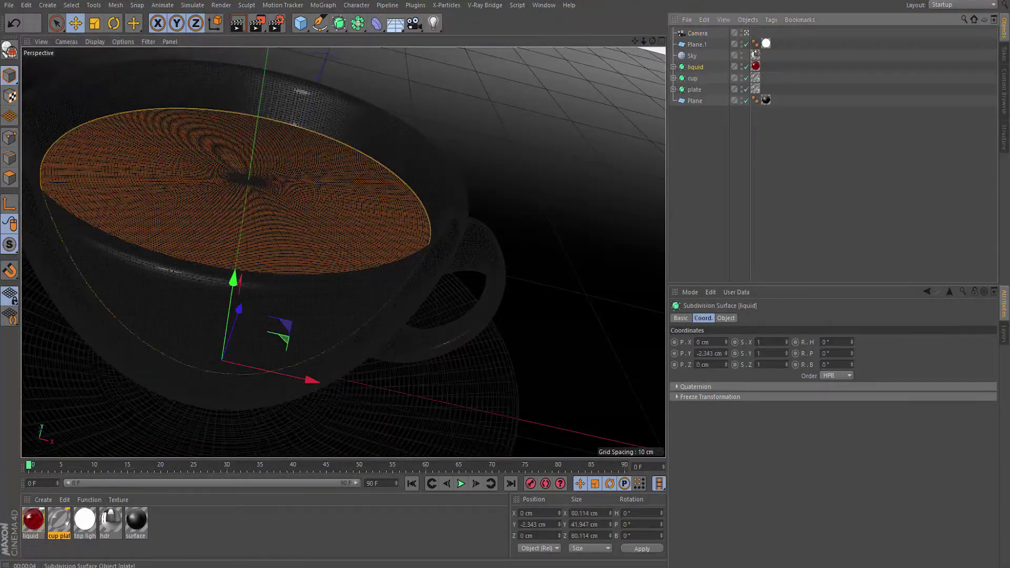
{"action": "left_click", "coordinate": [694, 90], "text": "shift"}
{"action": "key", "text": "alt+g"}
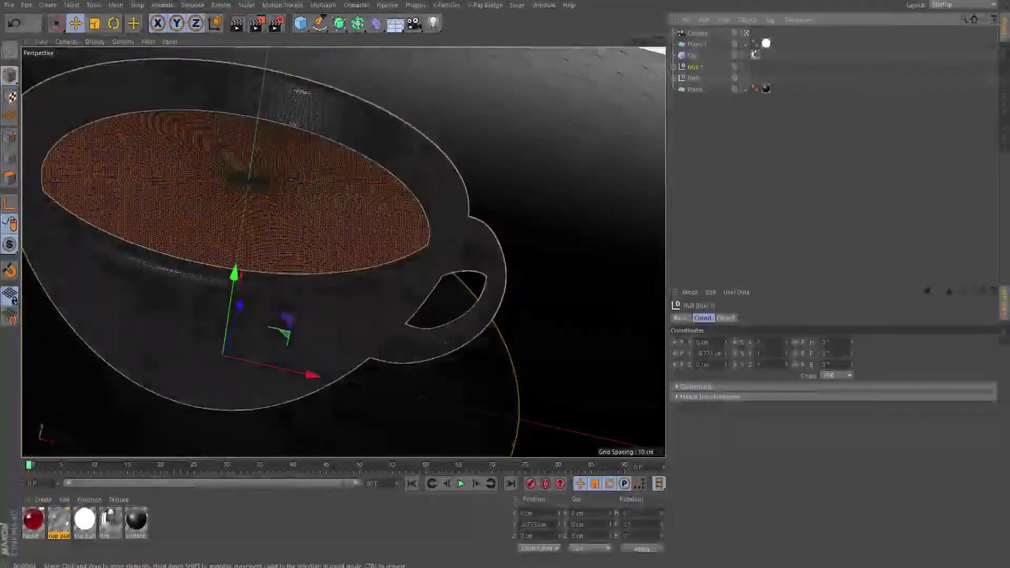
{"action": "mouse_move", "coordinate": [239, 304]}
{"action": "left_mouse_down", "text": "ctrl"}
{"action": "mouse_move", "coordinate": [314, 86]}
{"action": "mouse_move", "coordinate": [344, 253]}
{"action": "left_mouse_up", "text": "ctrl"}
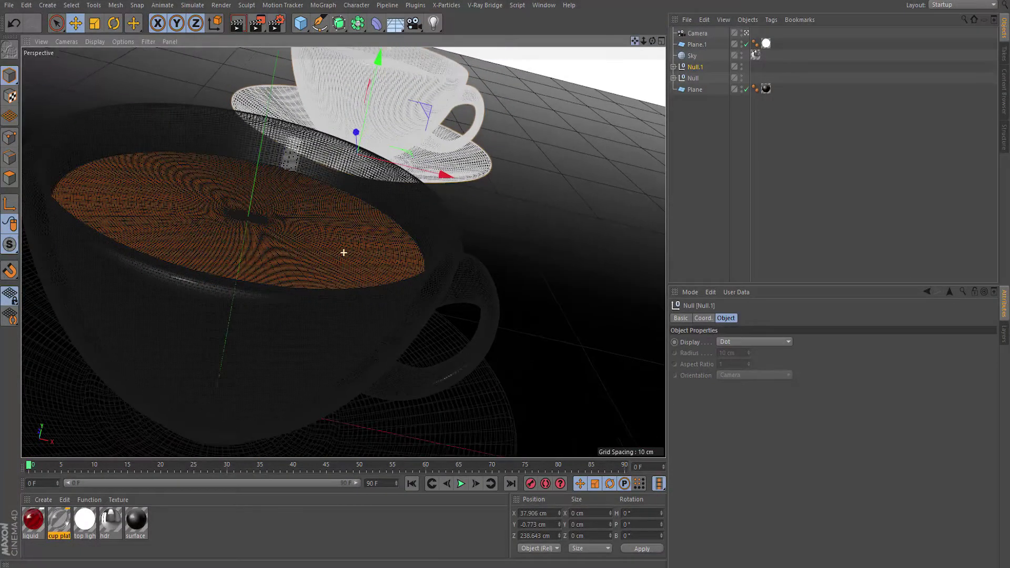
{"action": "key", "text": "ctrl+r"}
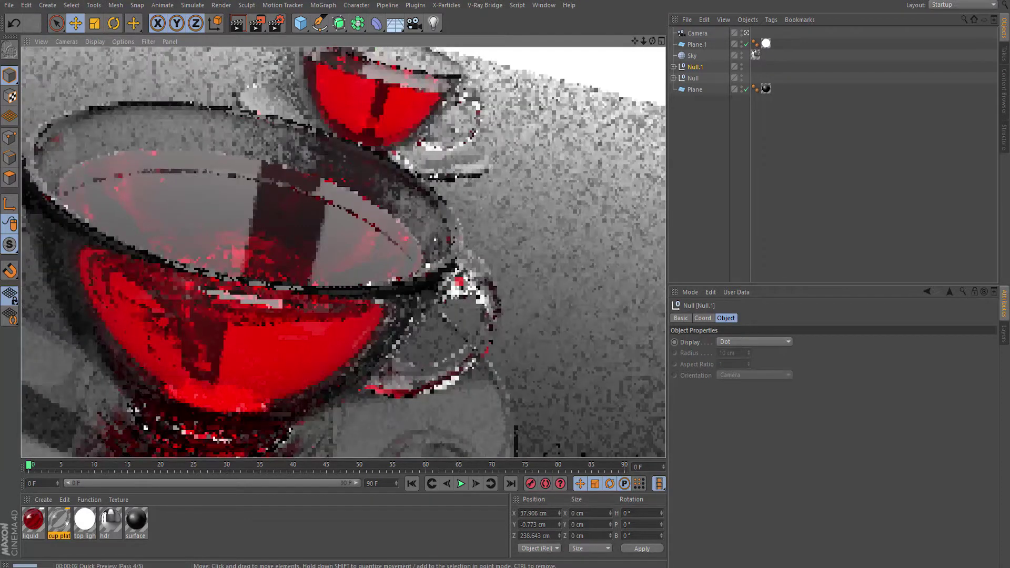
Set the Camera's F-Stop to f/1.0 for shallow depth of field
{"action": "left_click", "coordinate": [697, 33]}
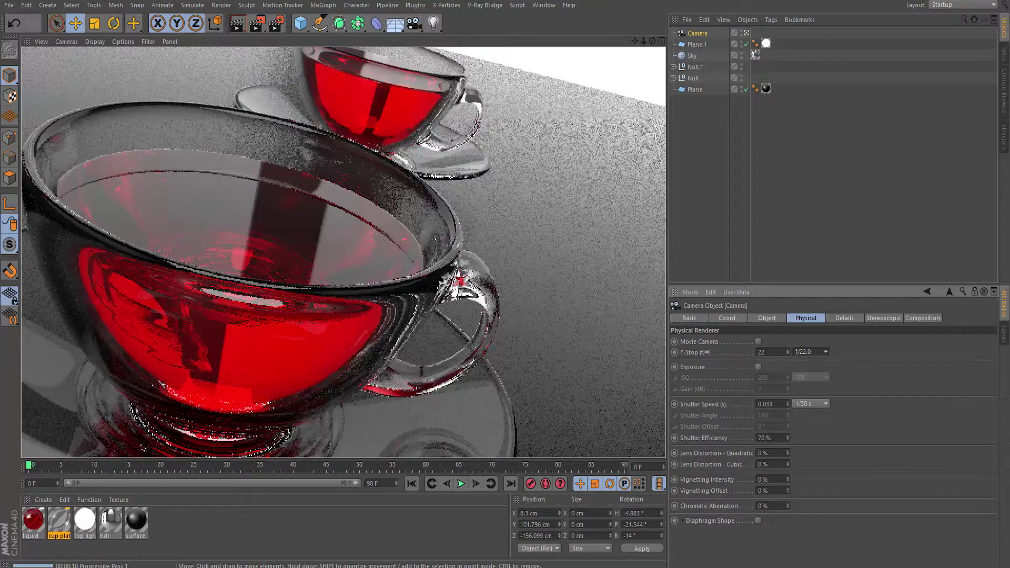
{"action": "left_click", "coordinate": [810, 351]}
{"action": "left_click", "coordinate": [810, 36]}
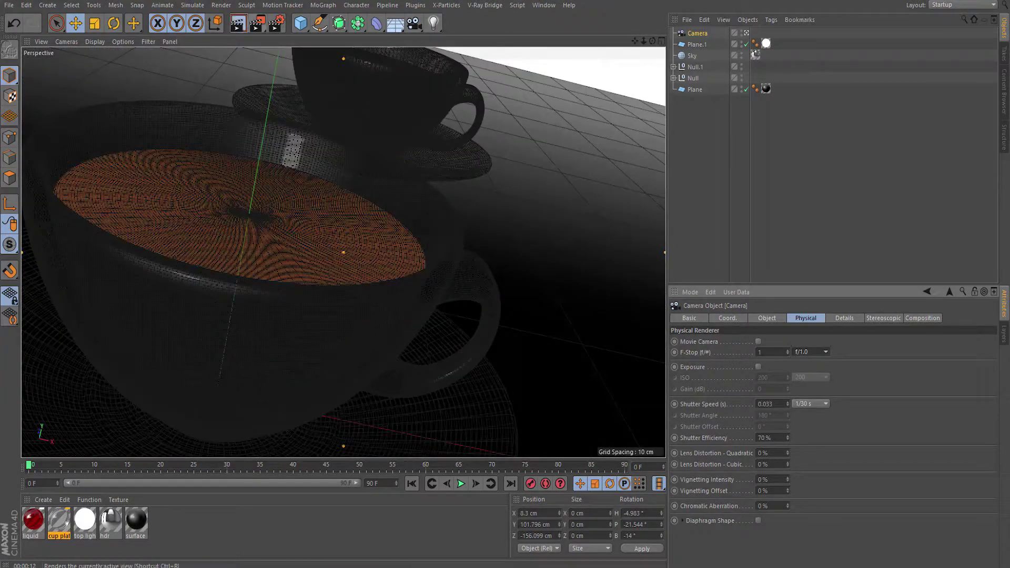